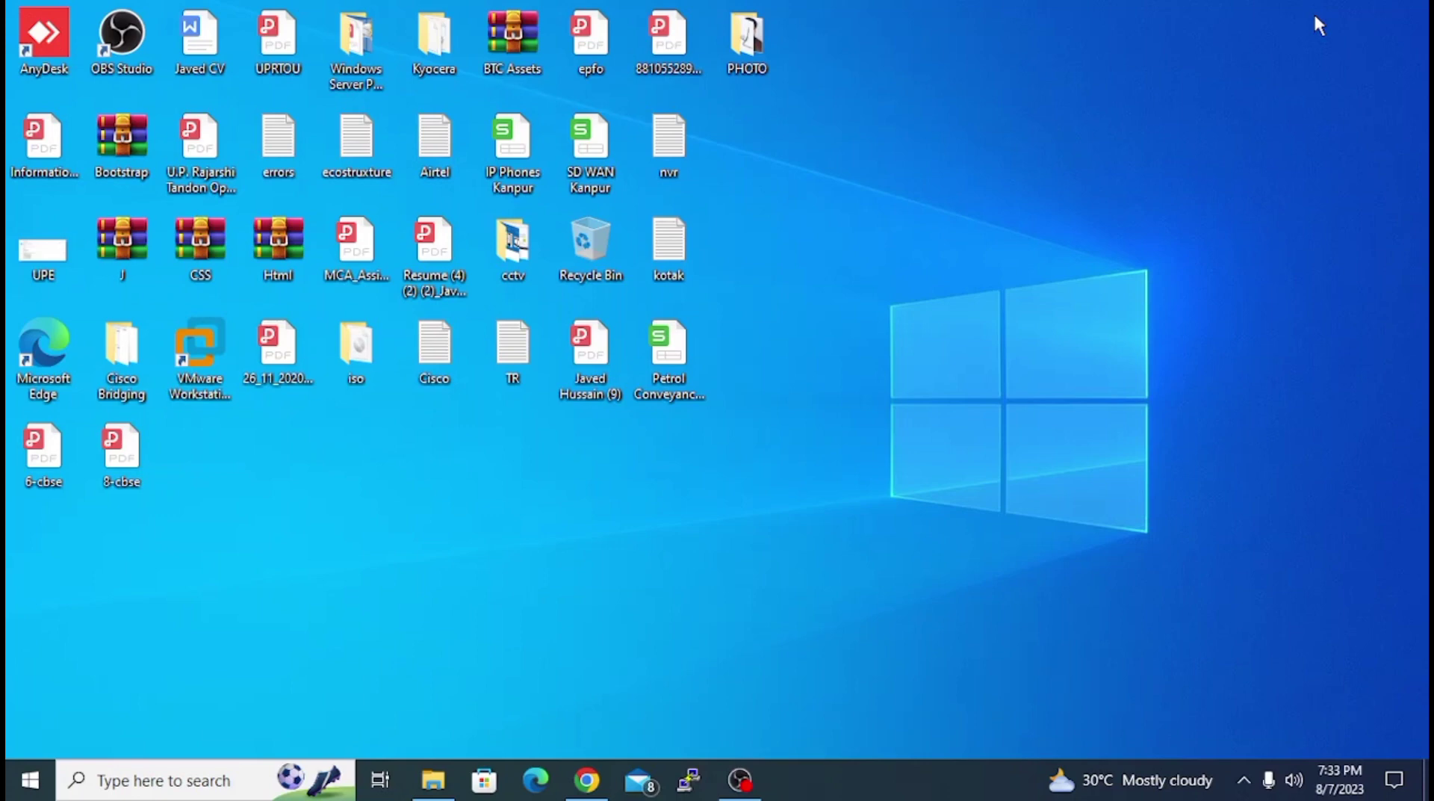
- Switch to Chrome, search for "autorun for windows", and open the Microsoft Learn result Autoruns for Windows - Sysinternals
mouse_move(587, 781)
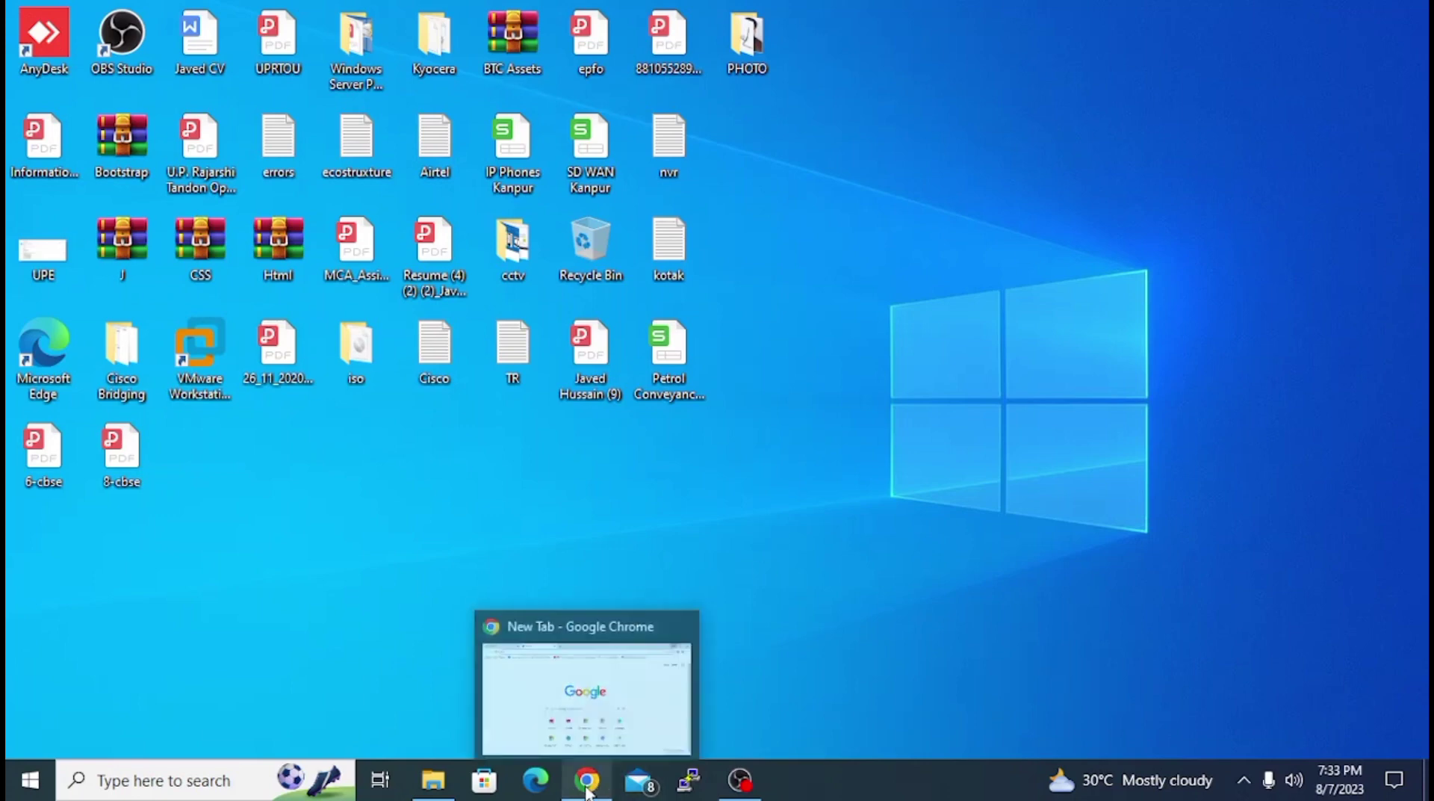
click(589, 710)
click(684, 62)
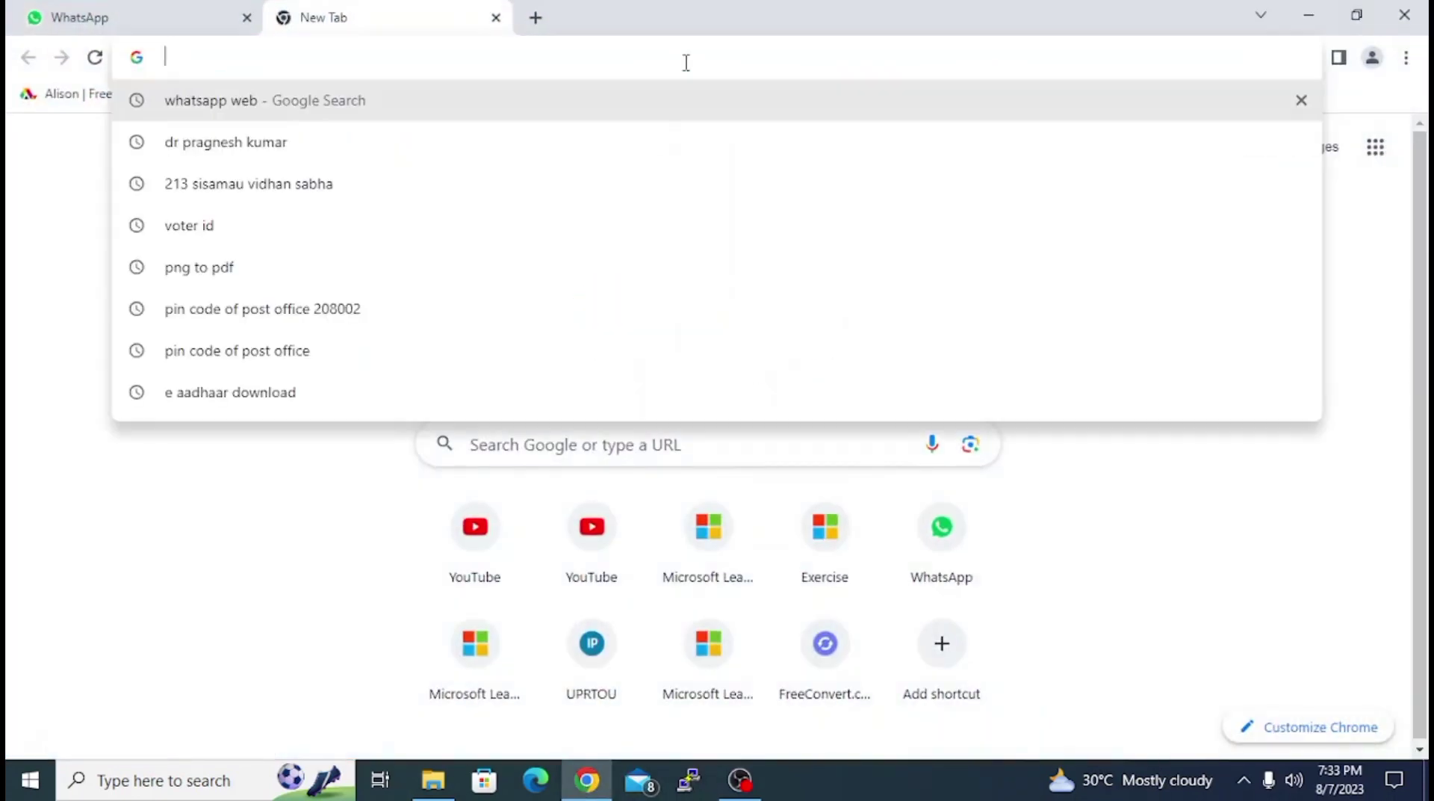
text(auto)
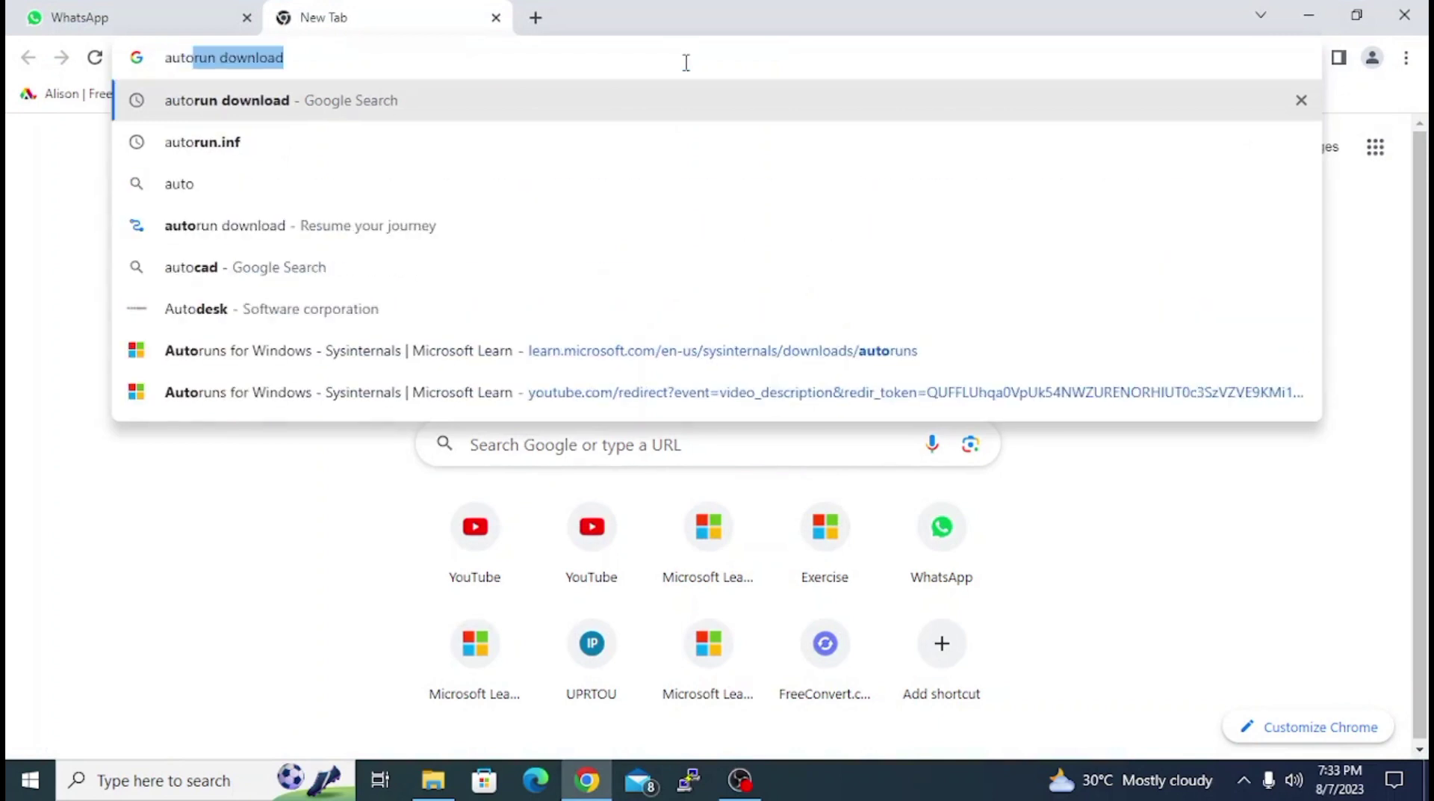
text(run)
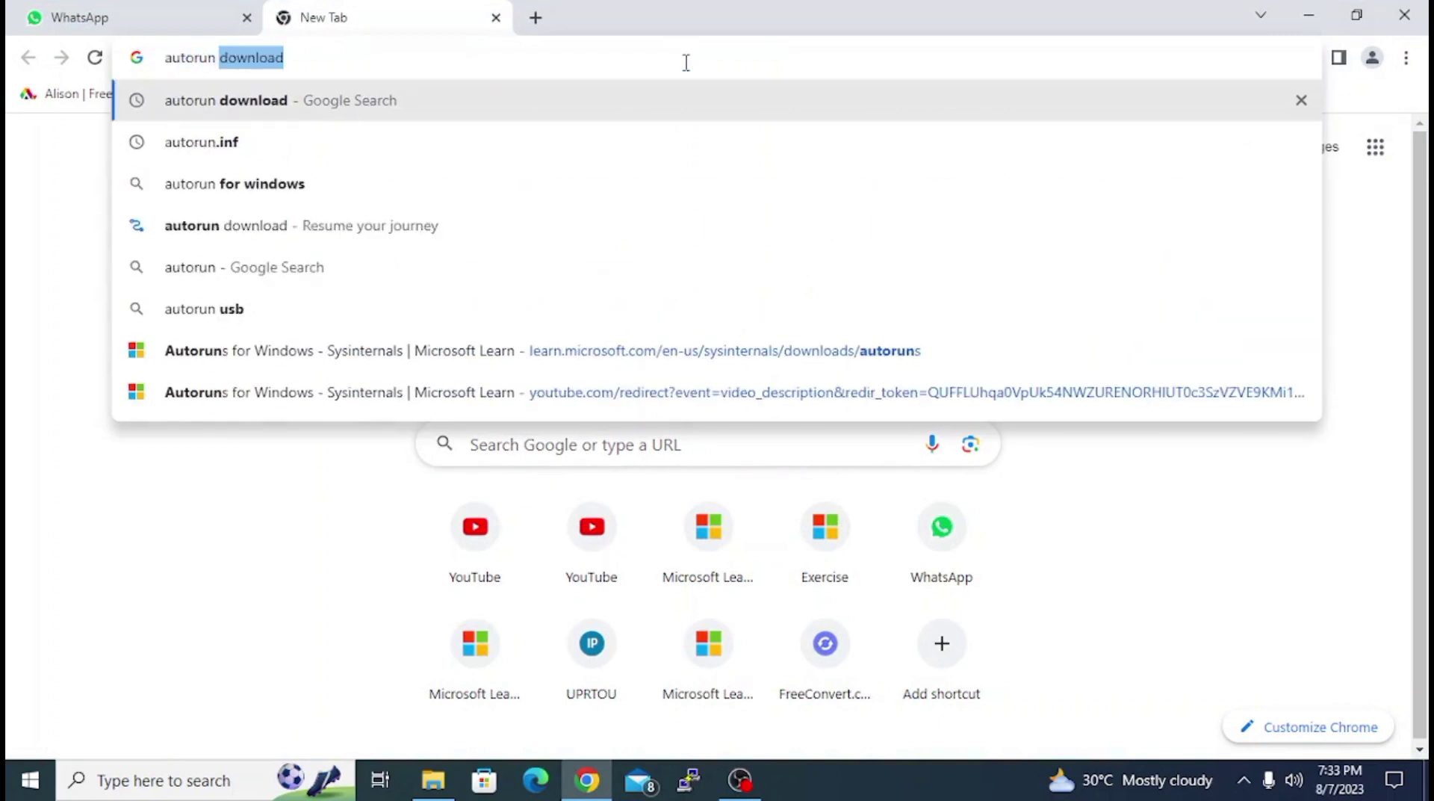
click(512, 184)
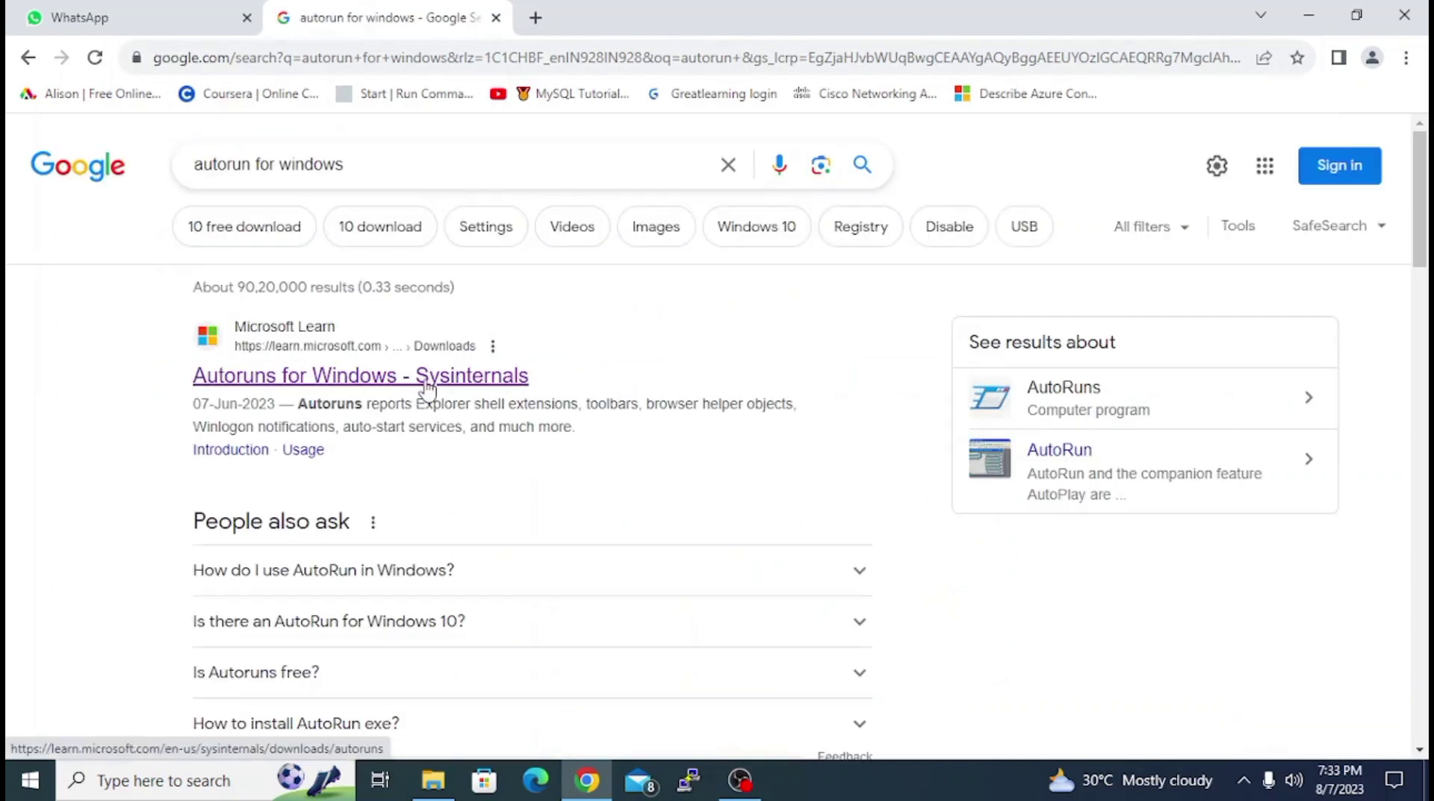
click(491, 57)
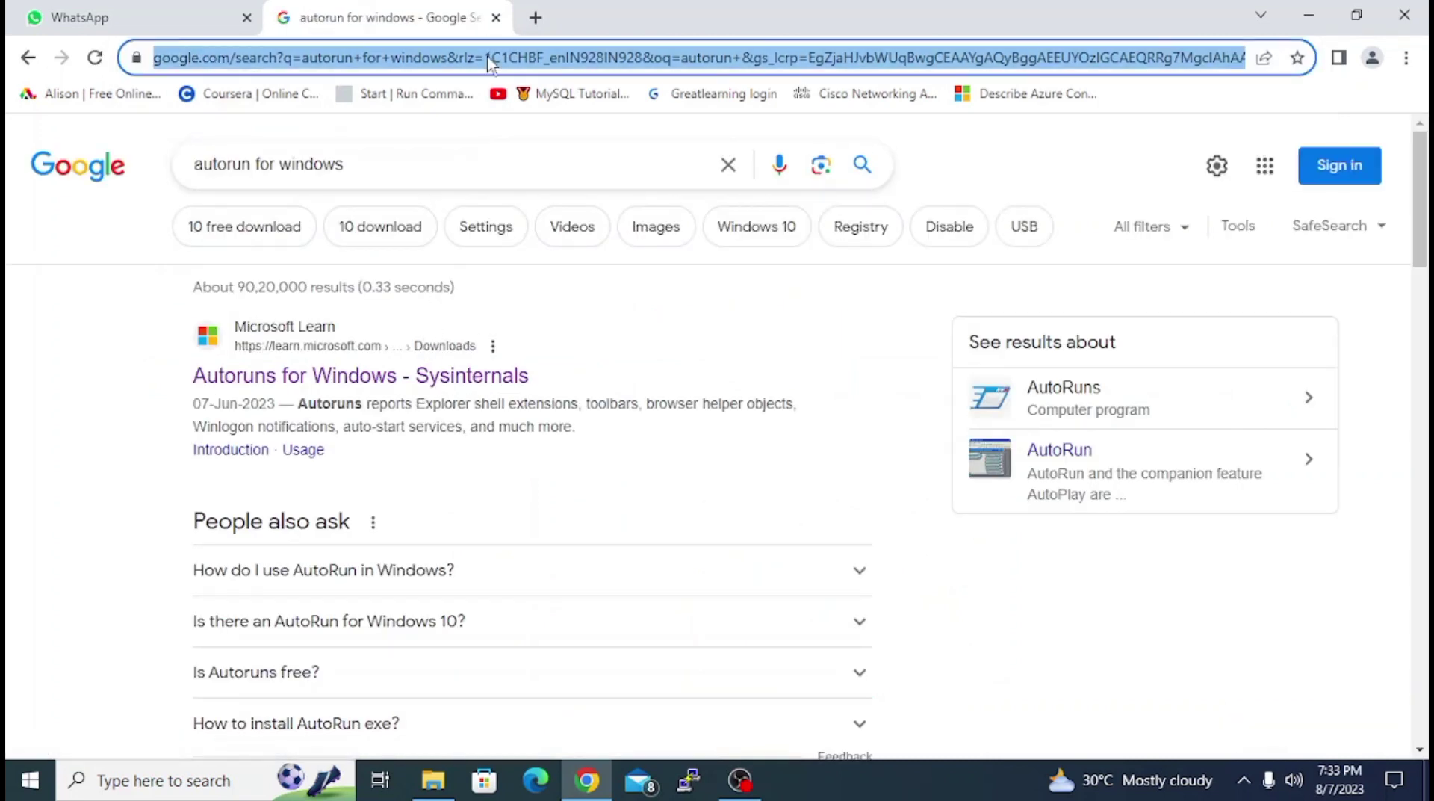
click(408, 383)
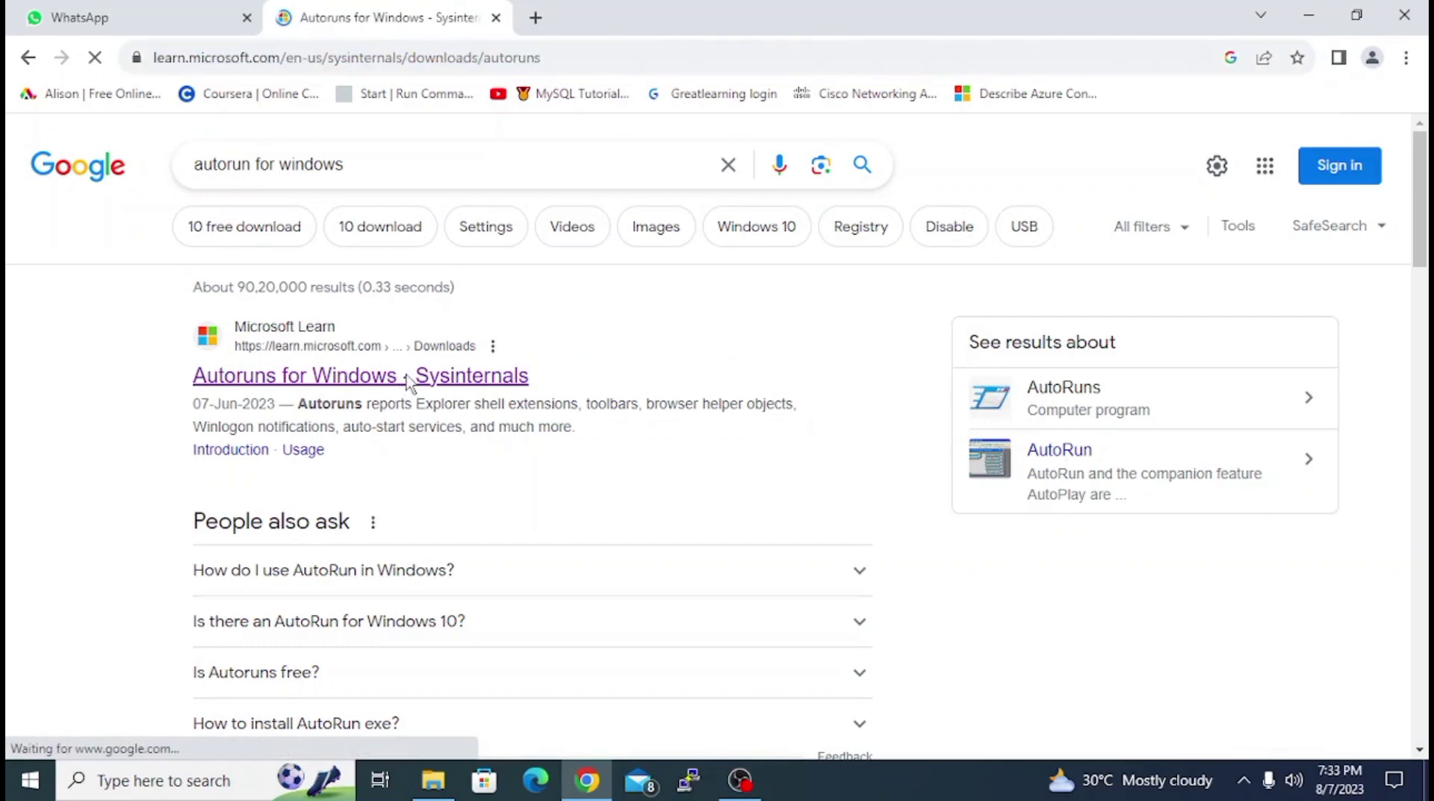
- Download the Autoruns and Autorunsc package from the Sysinternals page
scroll(418, 393, down, 1)
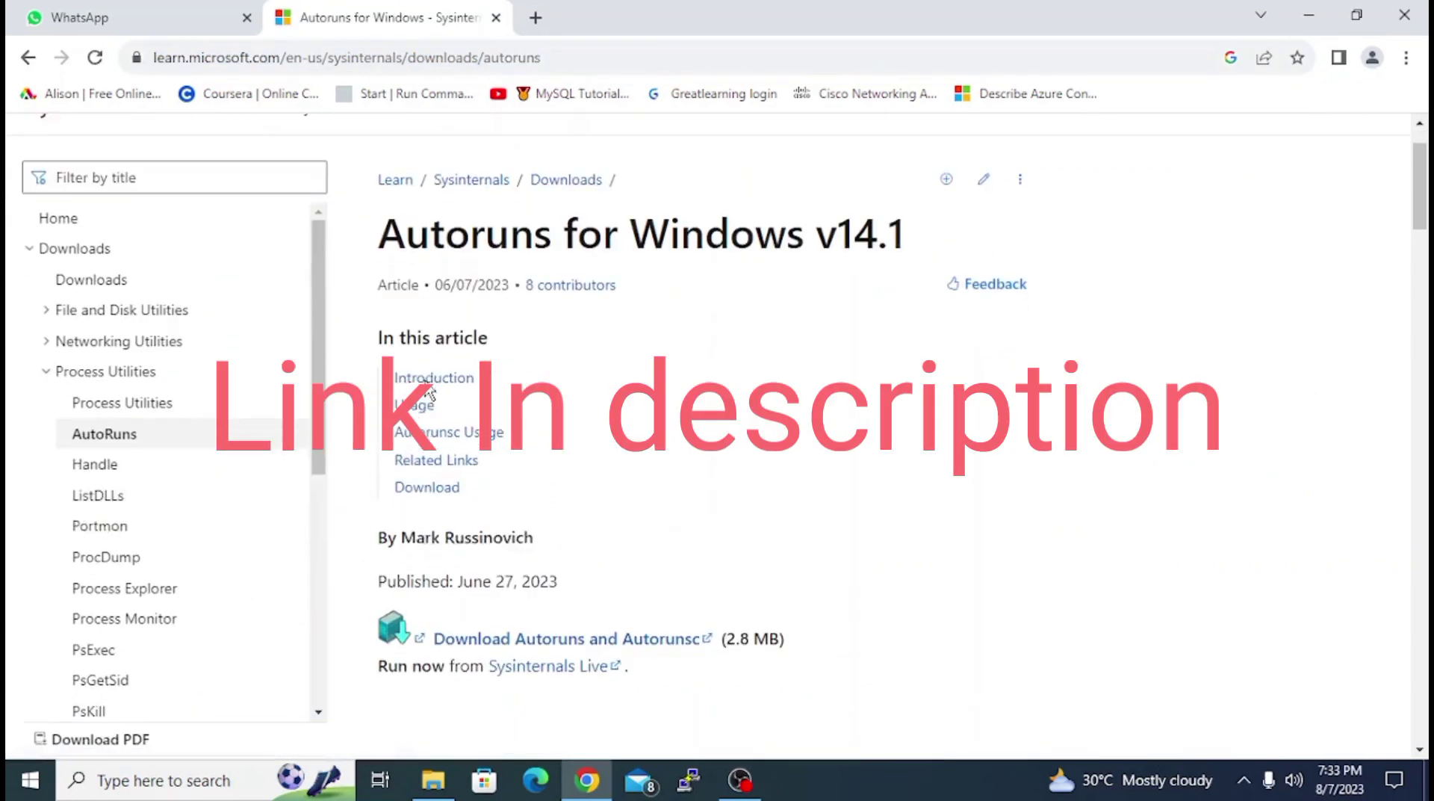
scroll(580, 336, down, 1)
scroll(581, 337, up, 2)
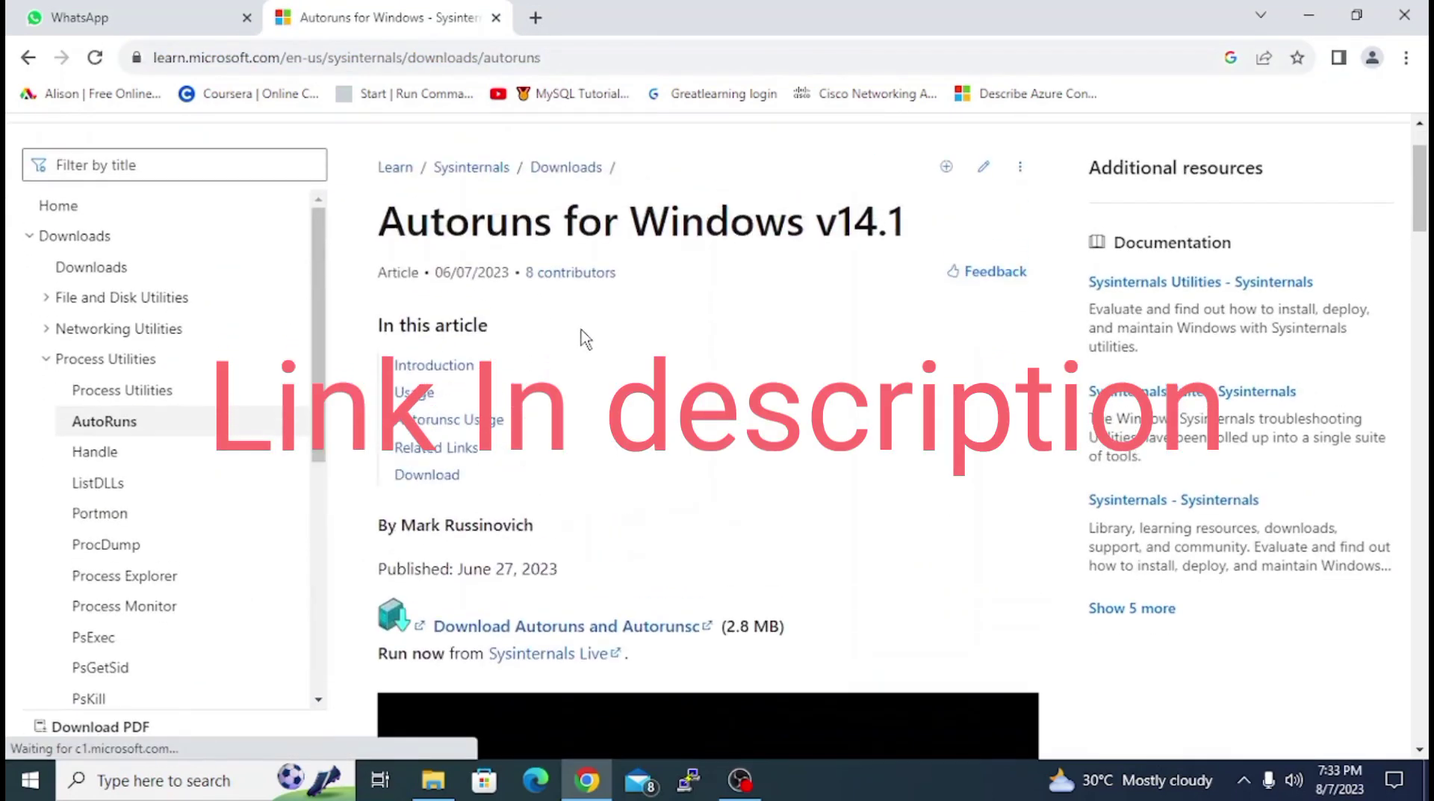
scroll(581, 336, down, 2)
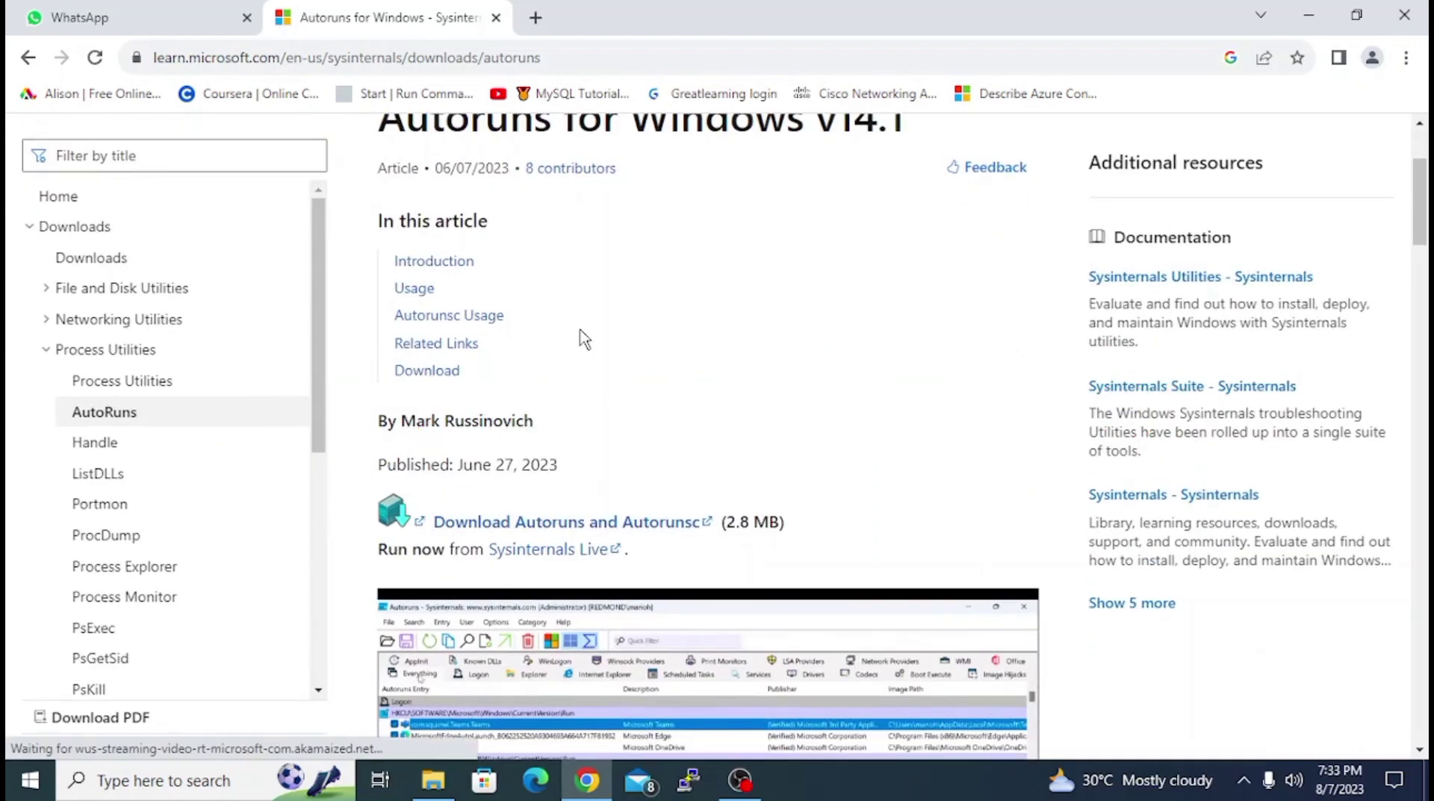
scroll(582, 338, down, 2)
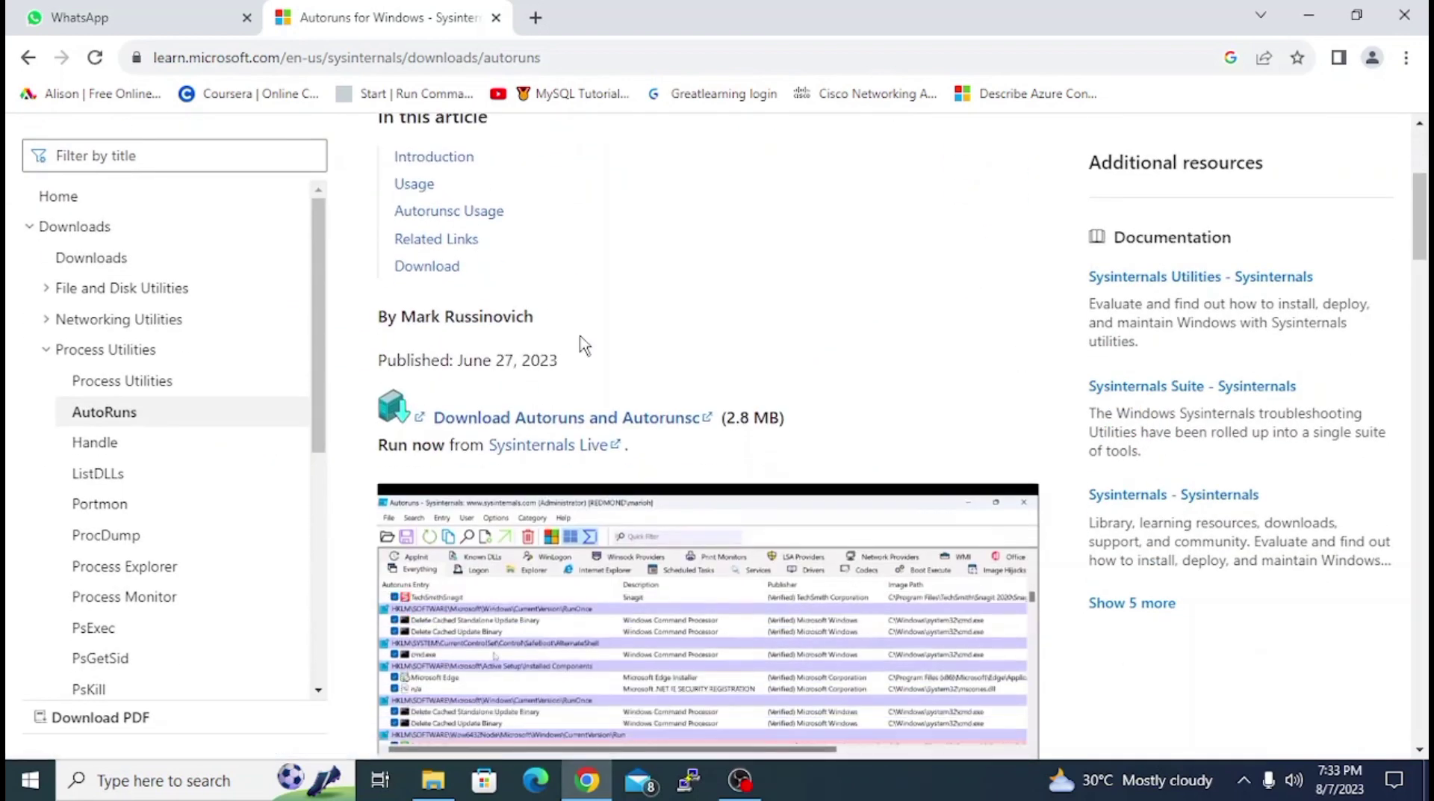
click(603, 425)
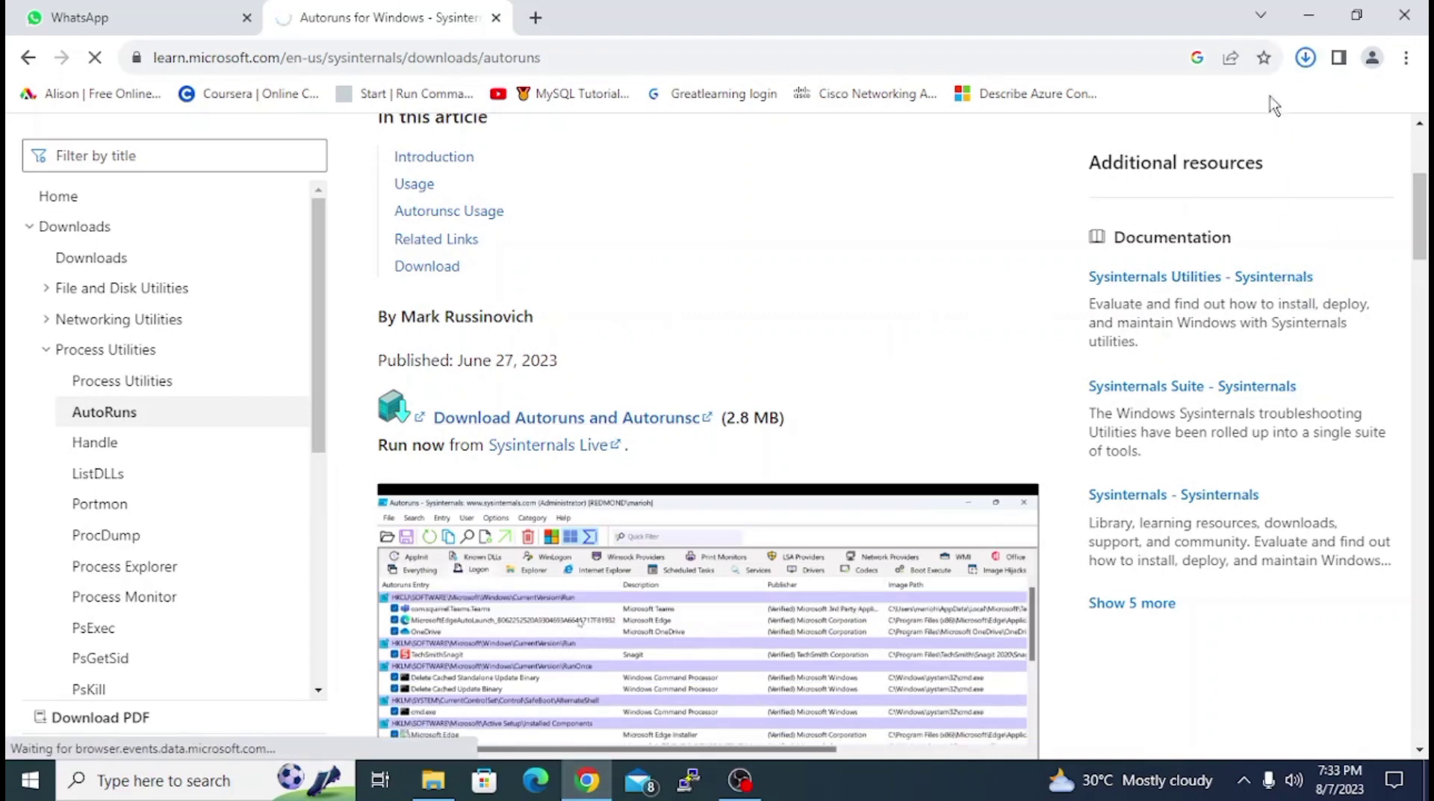
- Open the downloaded Autoruns.zip archive in a maximized window and run Autoruns64.exe from it
click(1313, 63)
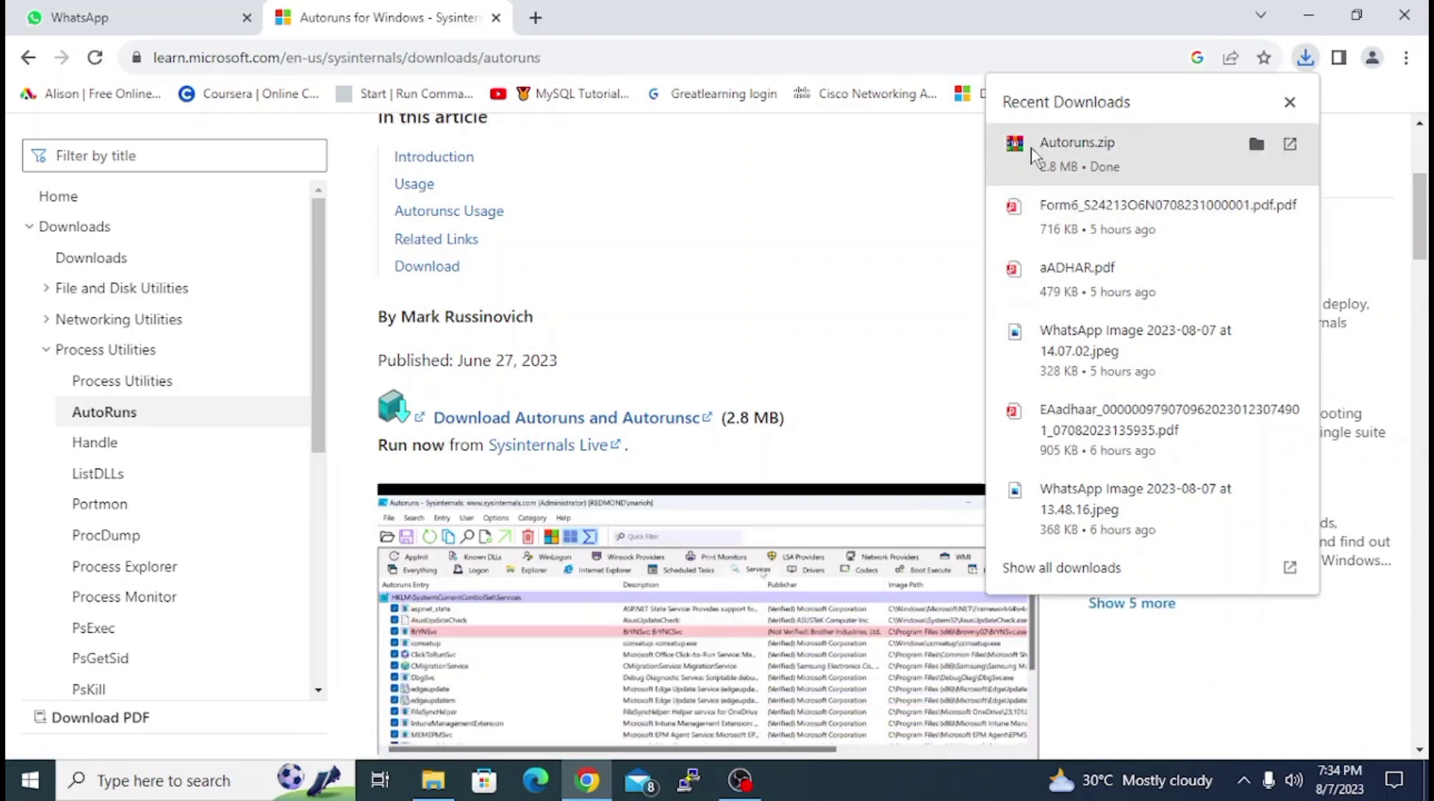
click(1252, 142)
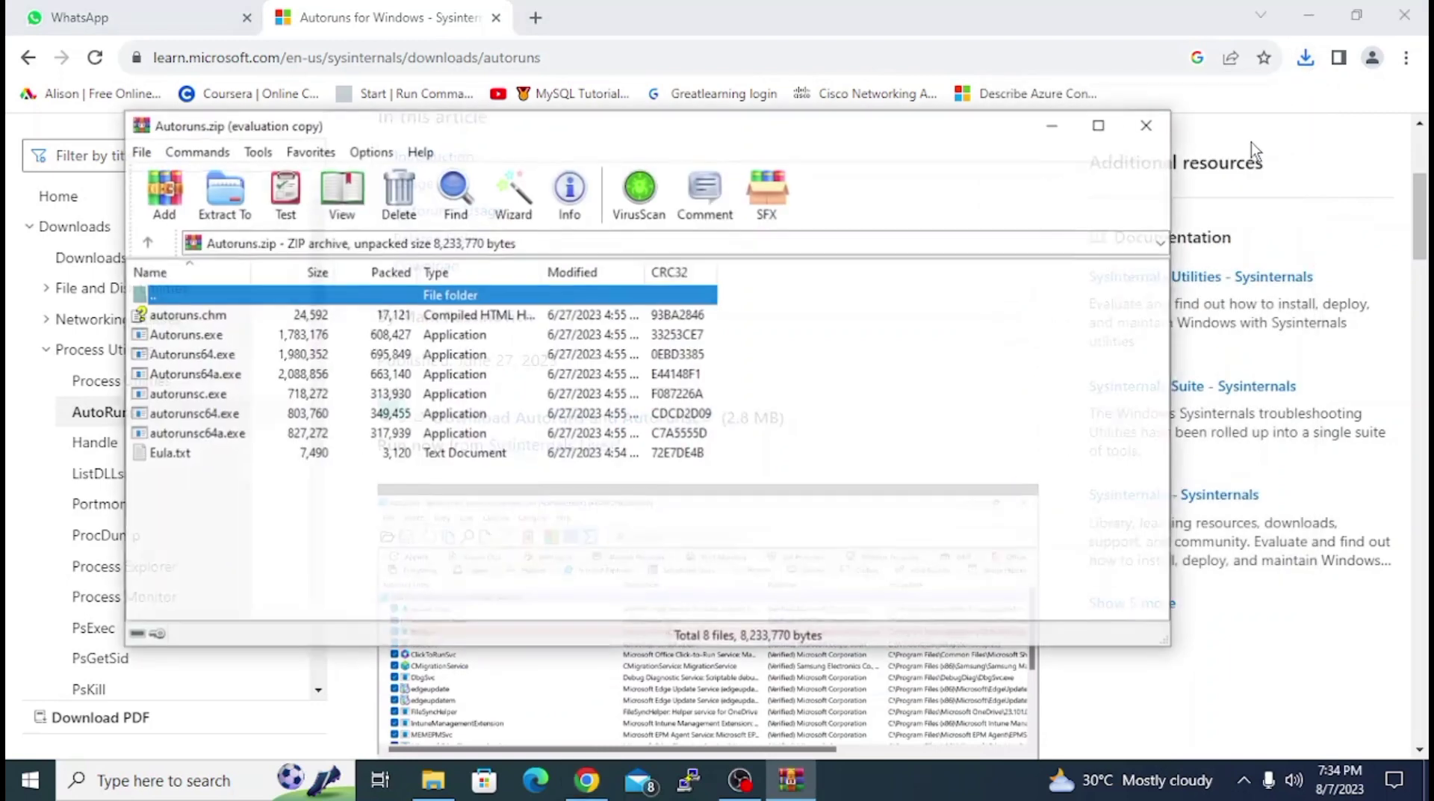
click(1098, 125)
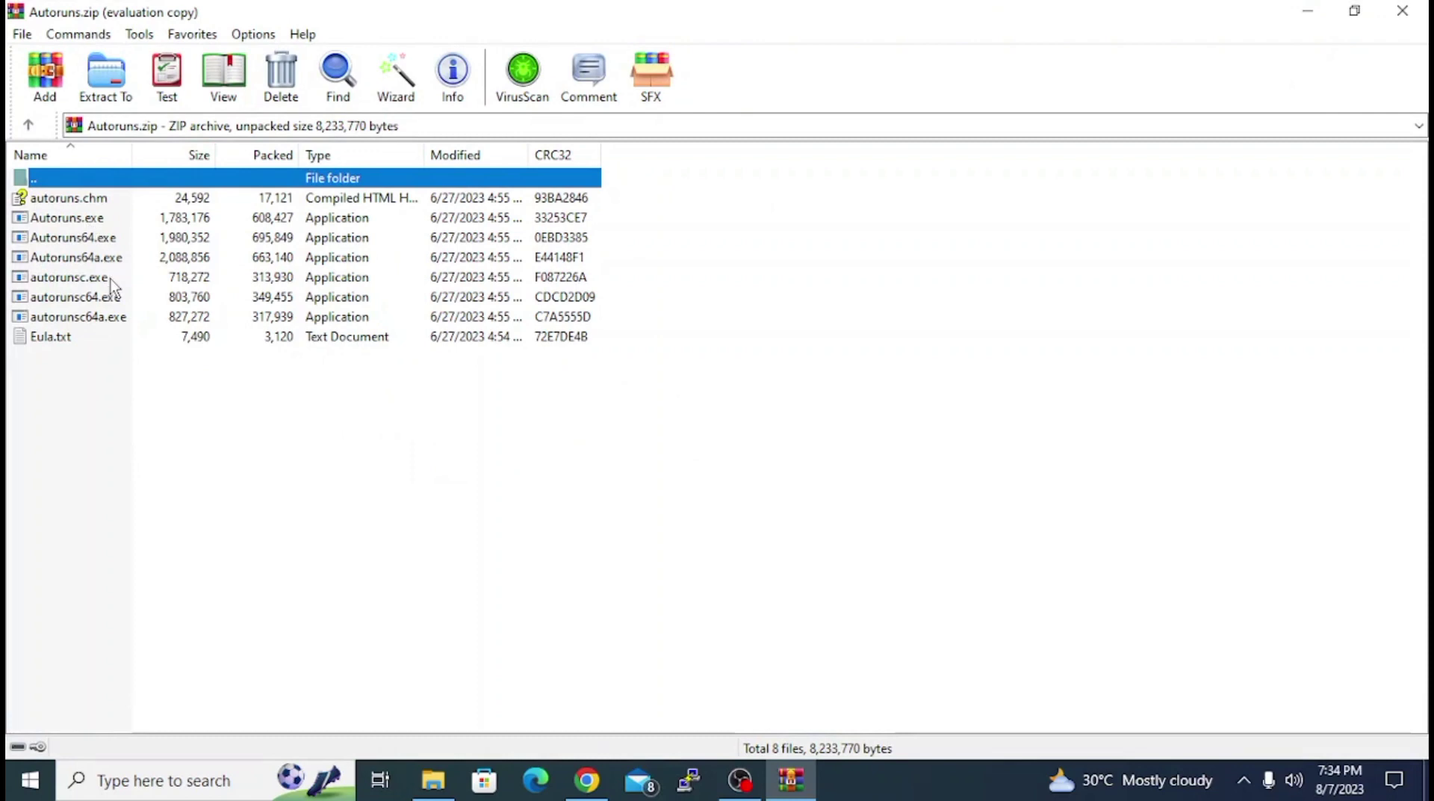
double_click(105, 239)
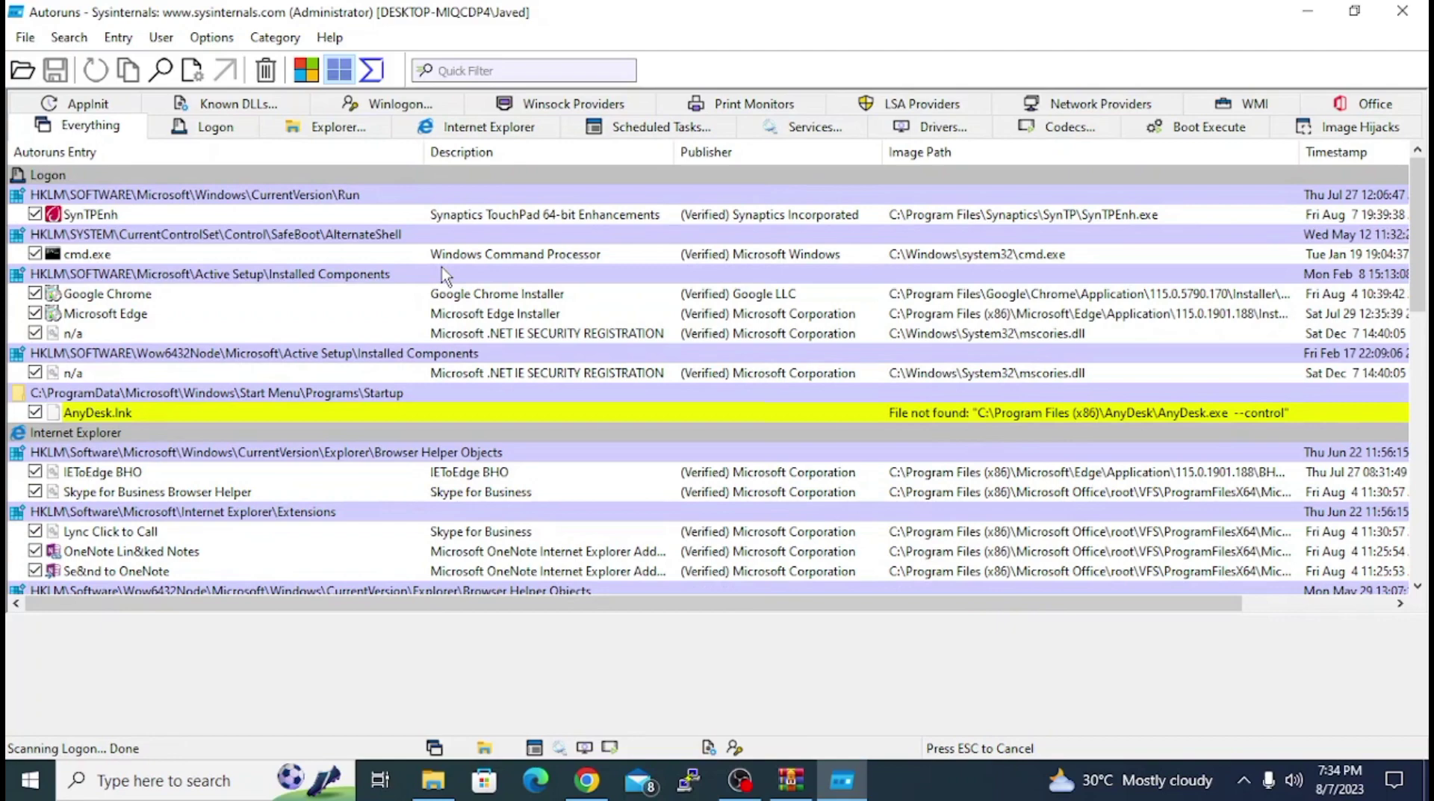
- Examine the full list of autostart entries for highlighted items, checking their publishers and image paths
scroll(551, 313, down, 10)
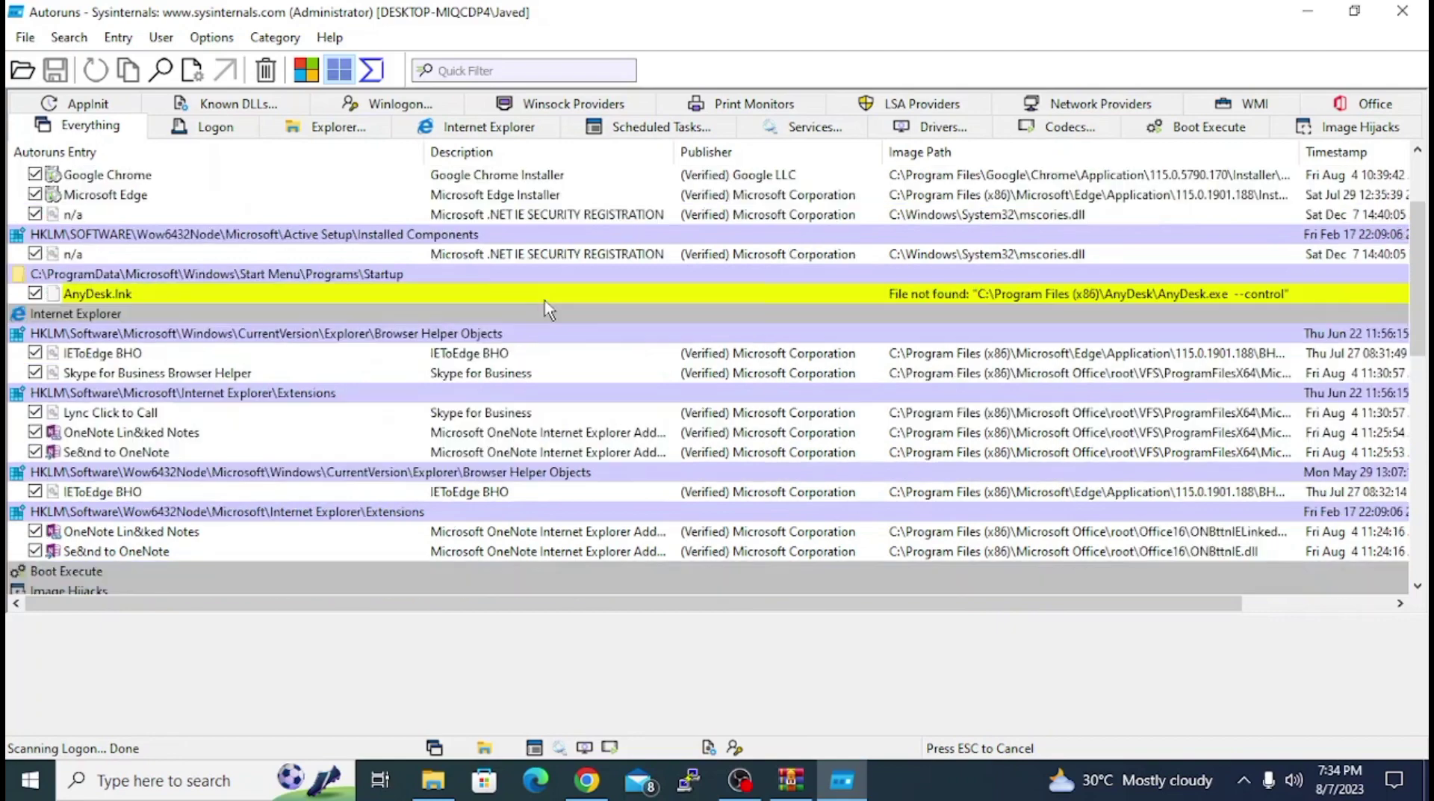
scroll(552, 313, down, 4)
scroll(551, 313, up, 15)
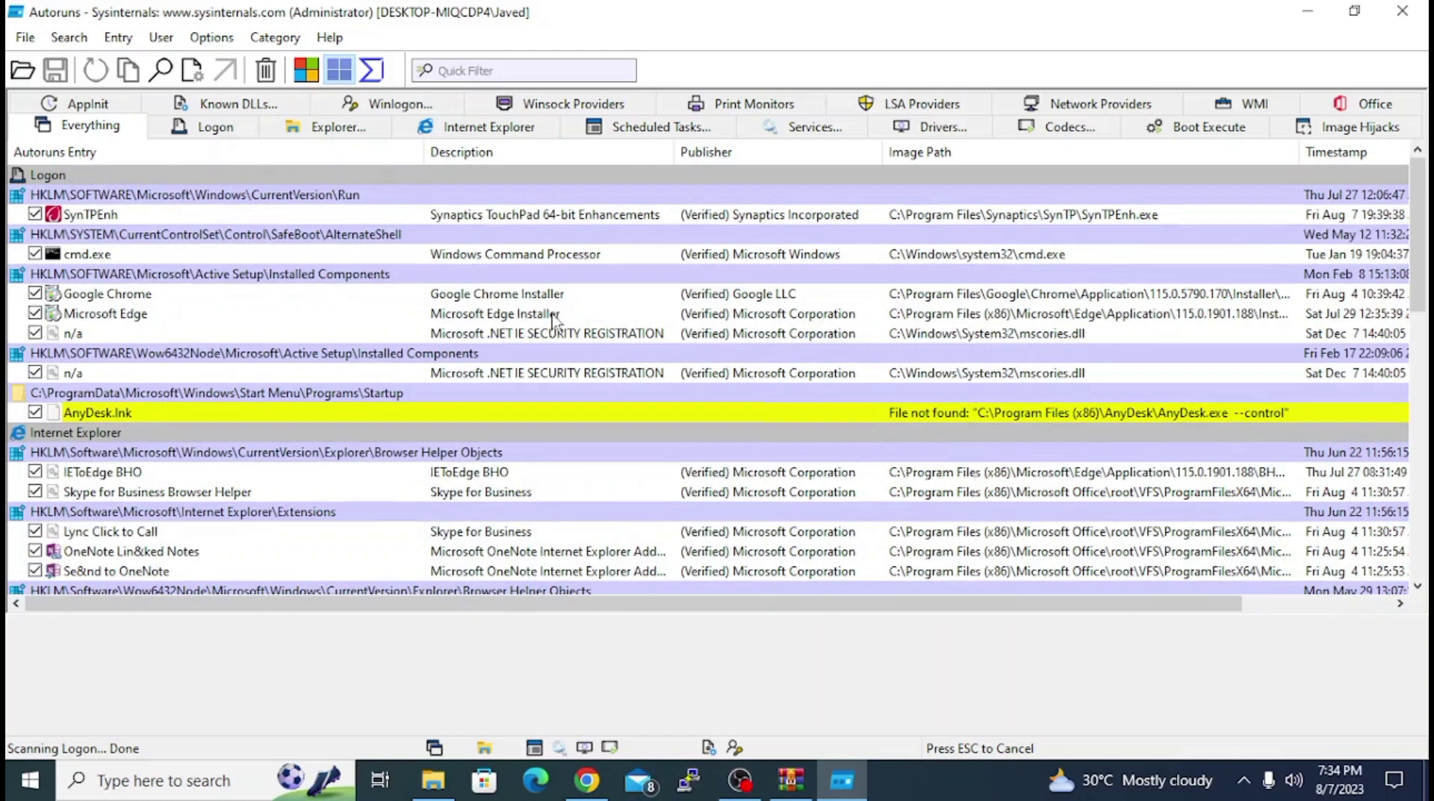
scroll(553, 317, down, 10)
scroll(554, 342, up, 10)
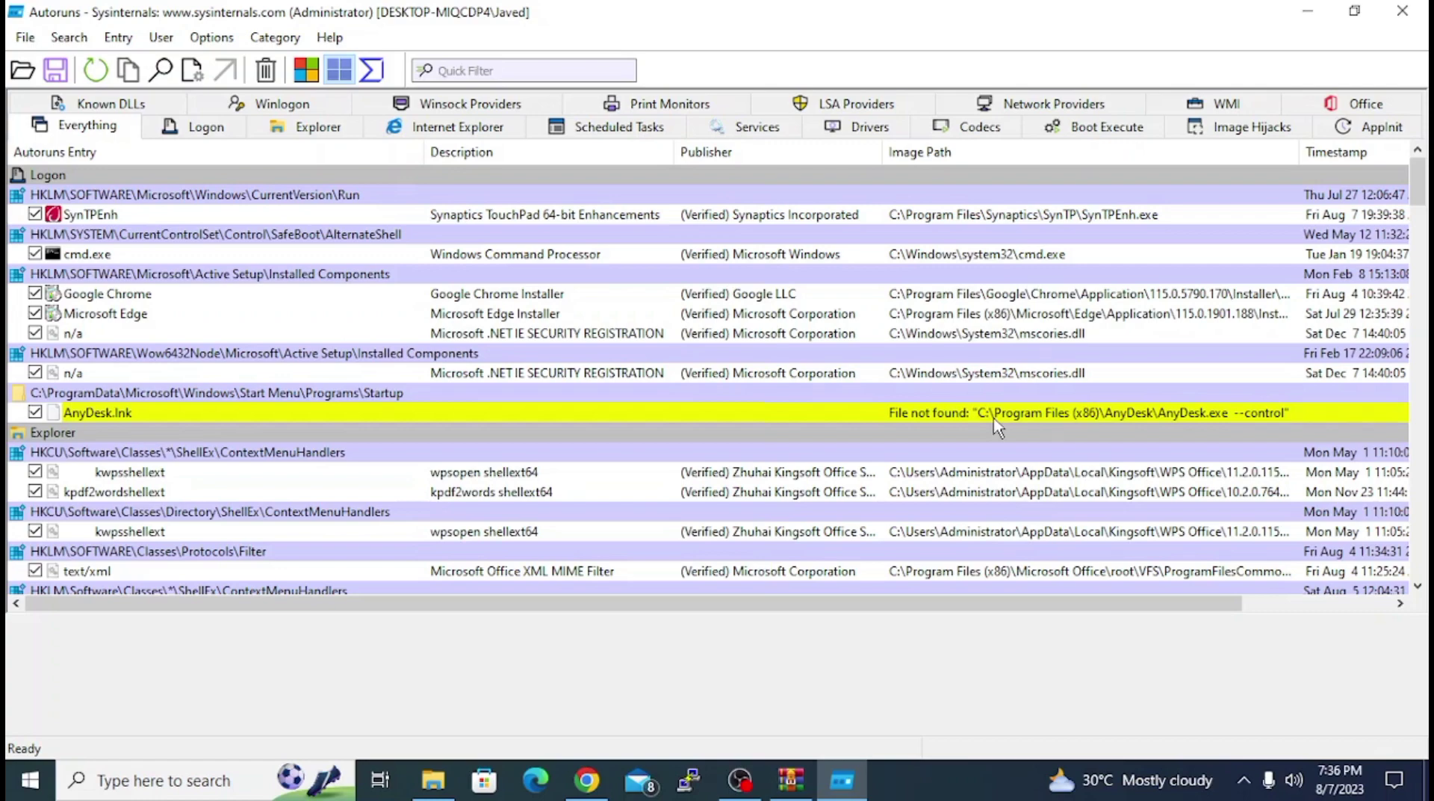
scroll(998, 428, down, 5)
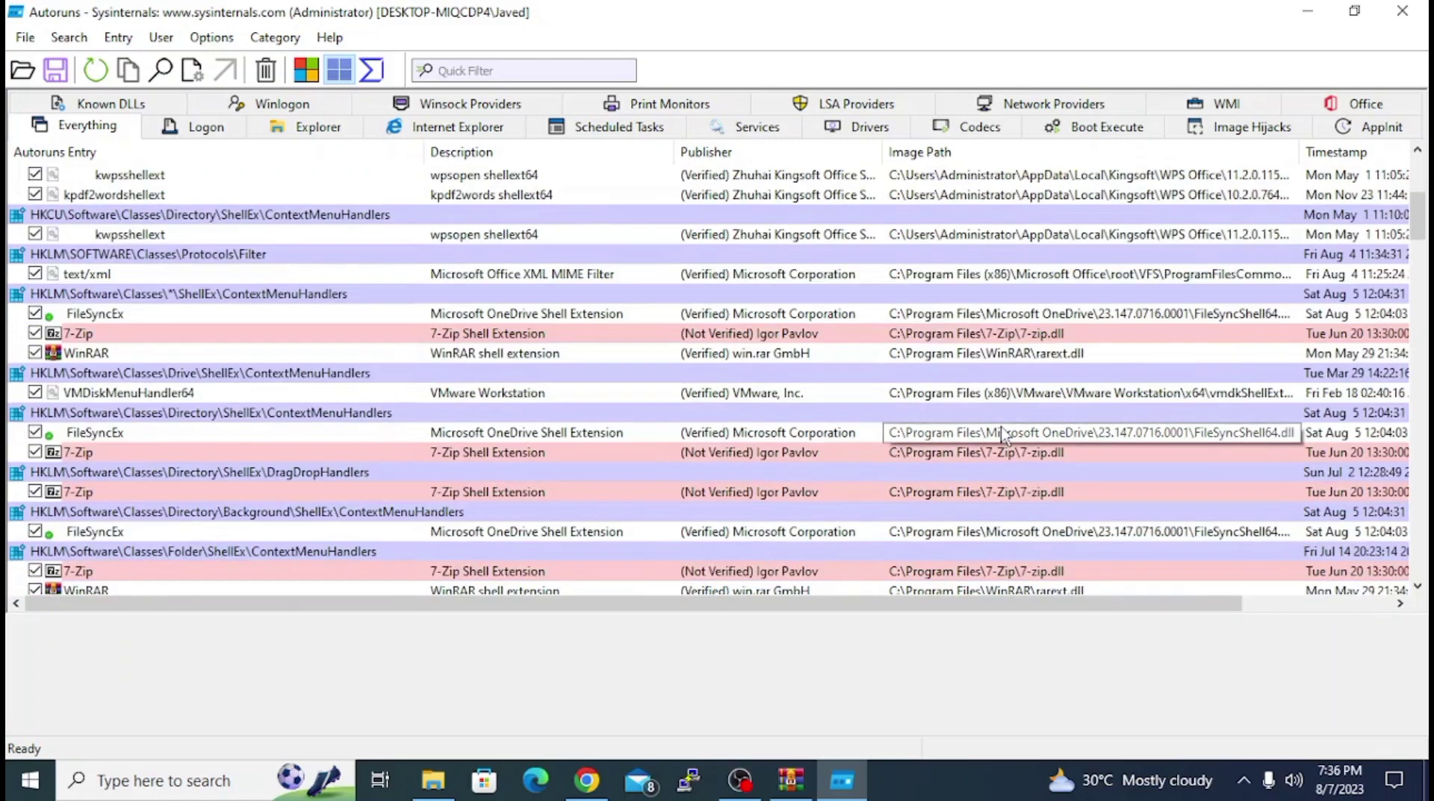
scroll(1005, 436, down, 1)
scroll(305, 351, down, 2)
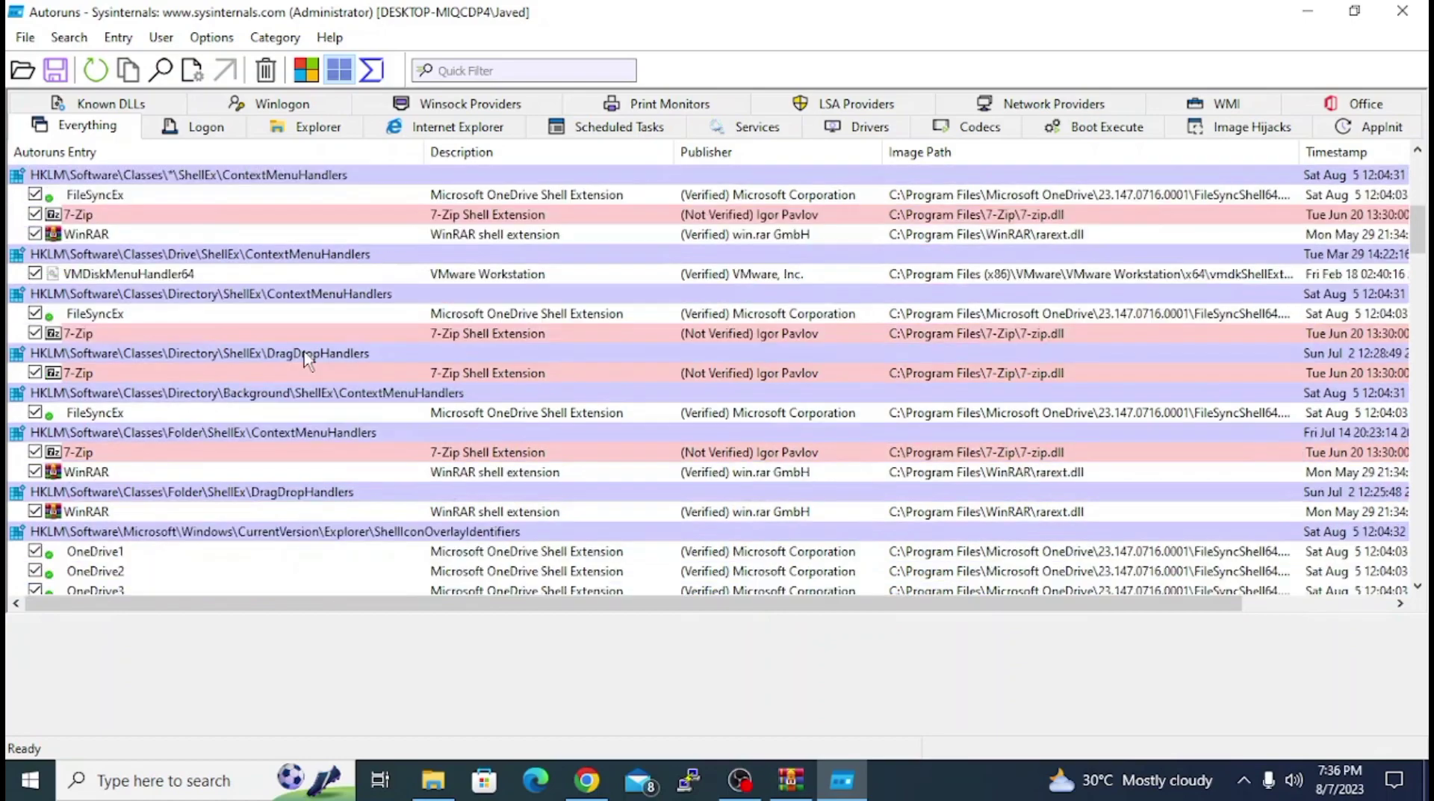
scroll(306, 352, down, 12)
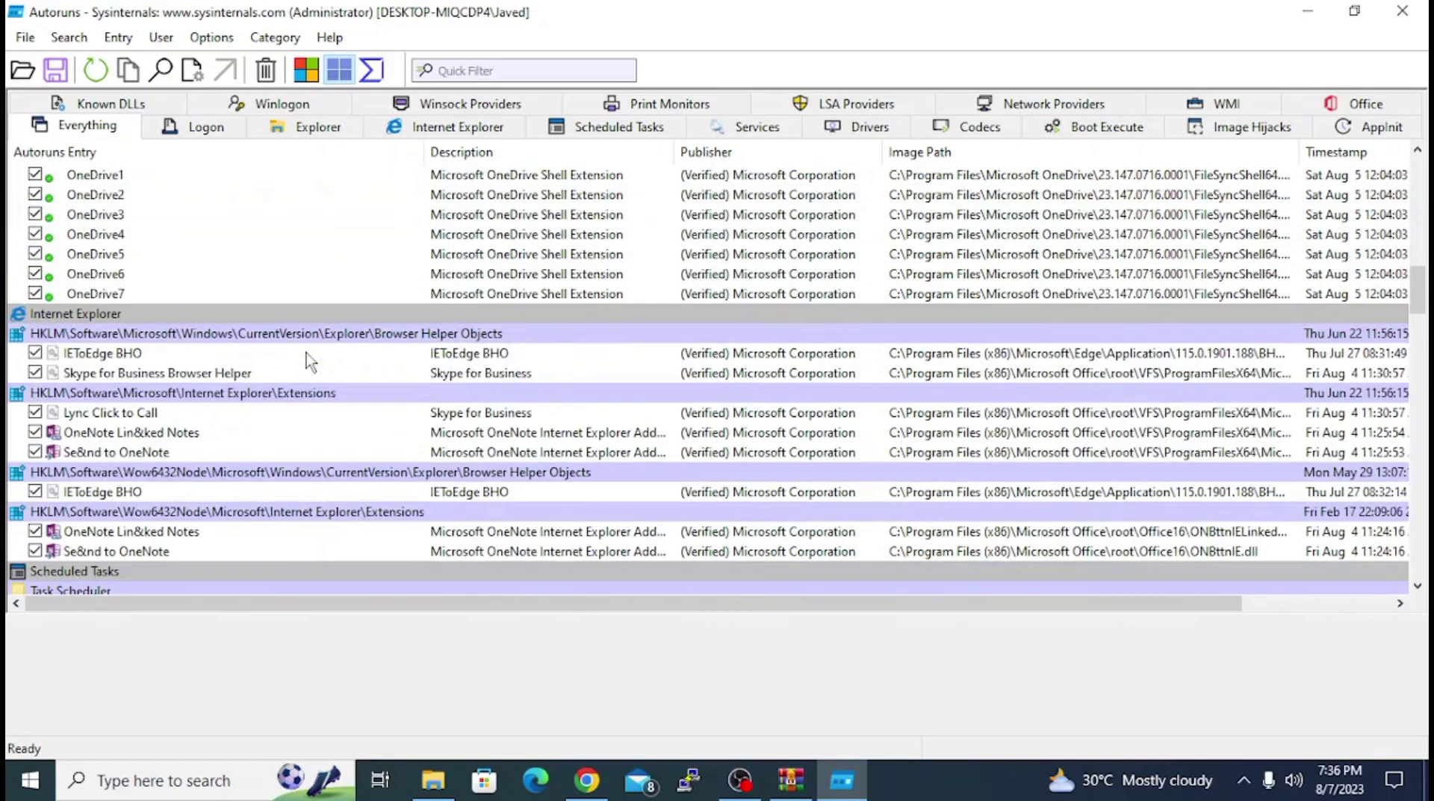
scroll(310, 355, down, 15)
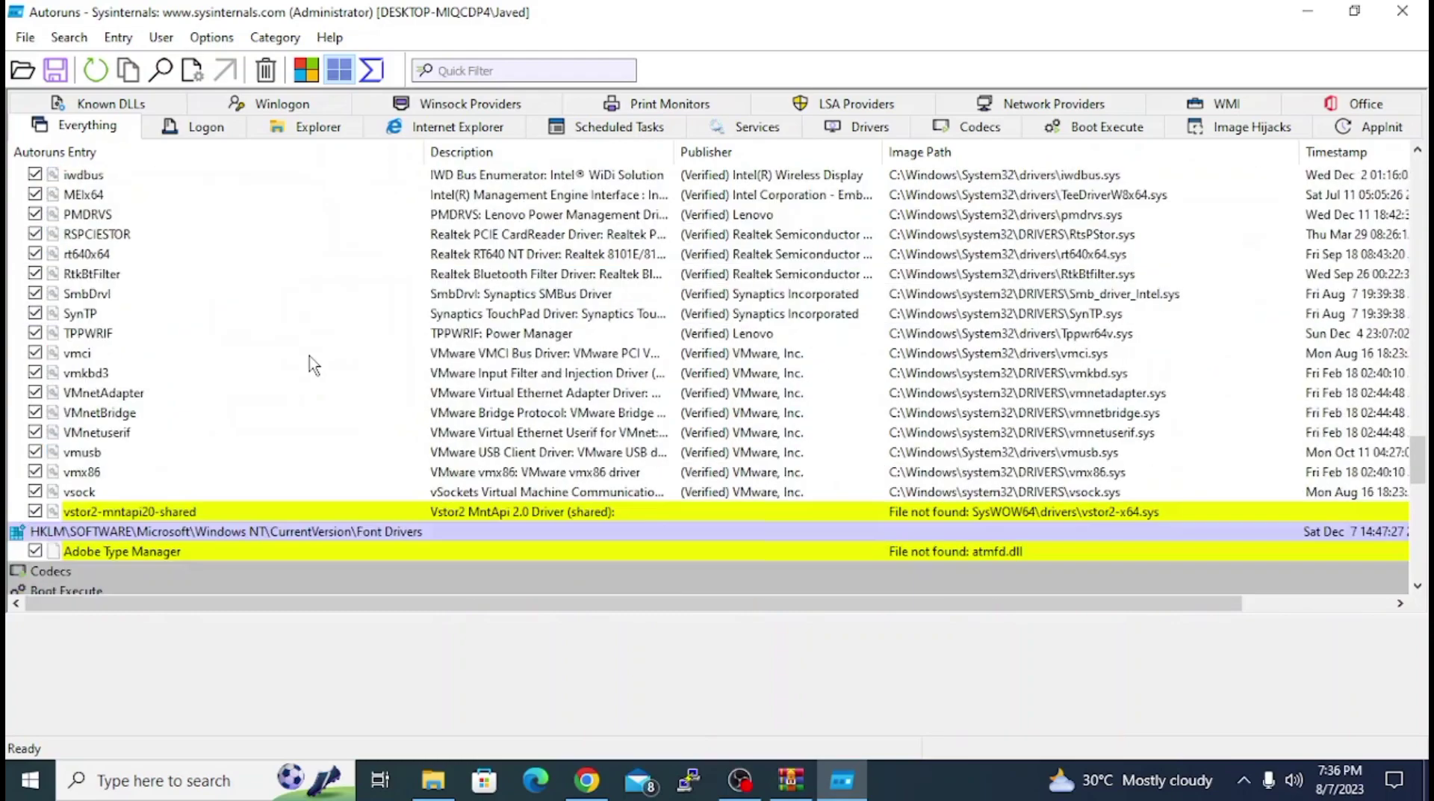
scroll(313, 365, up, 15)
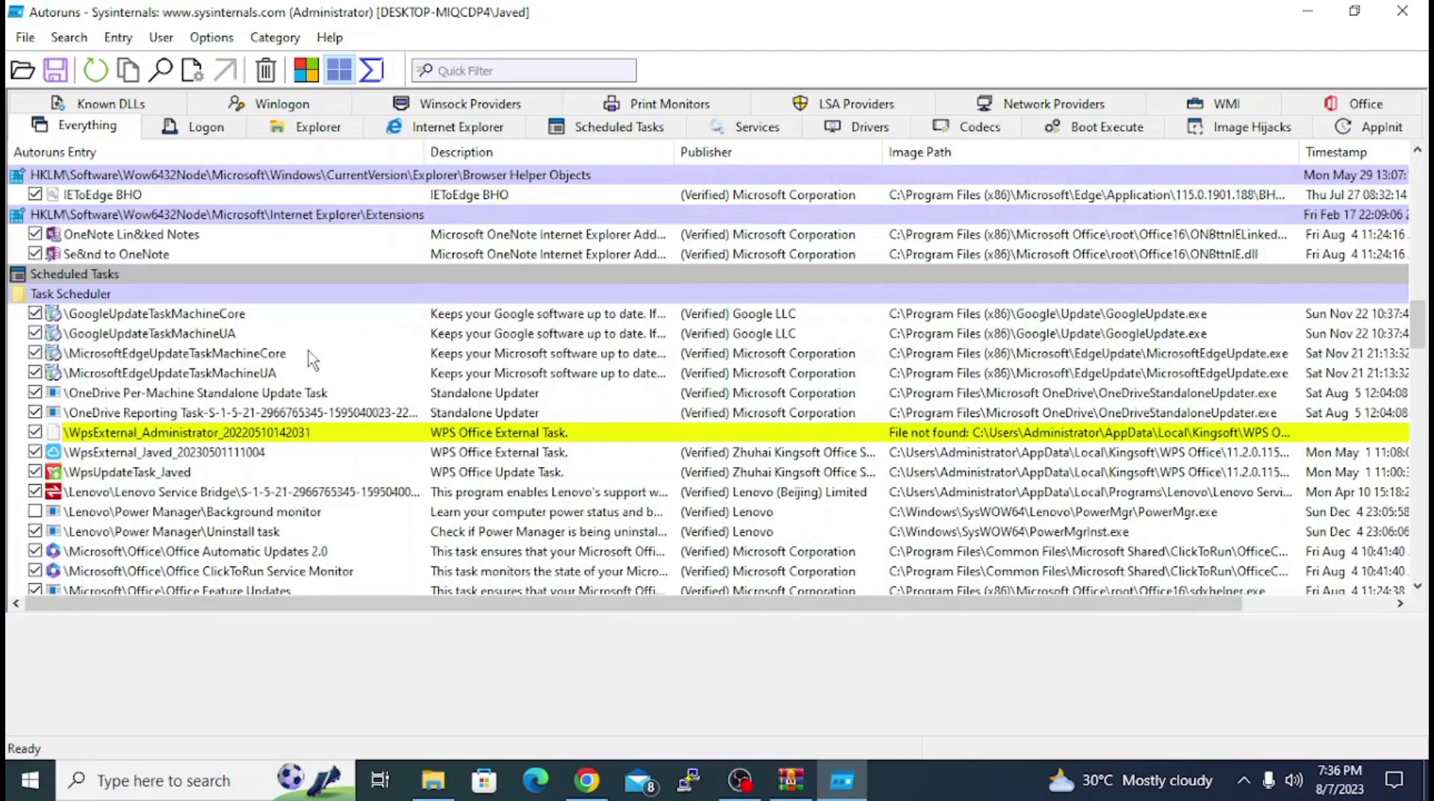
scroll(312, 361, up, 6)
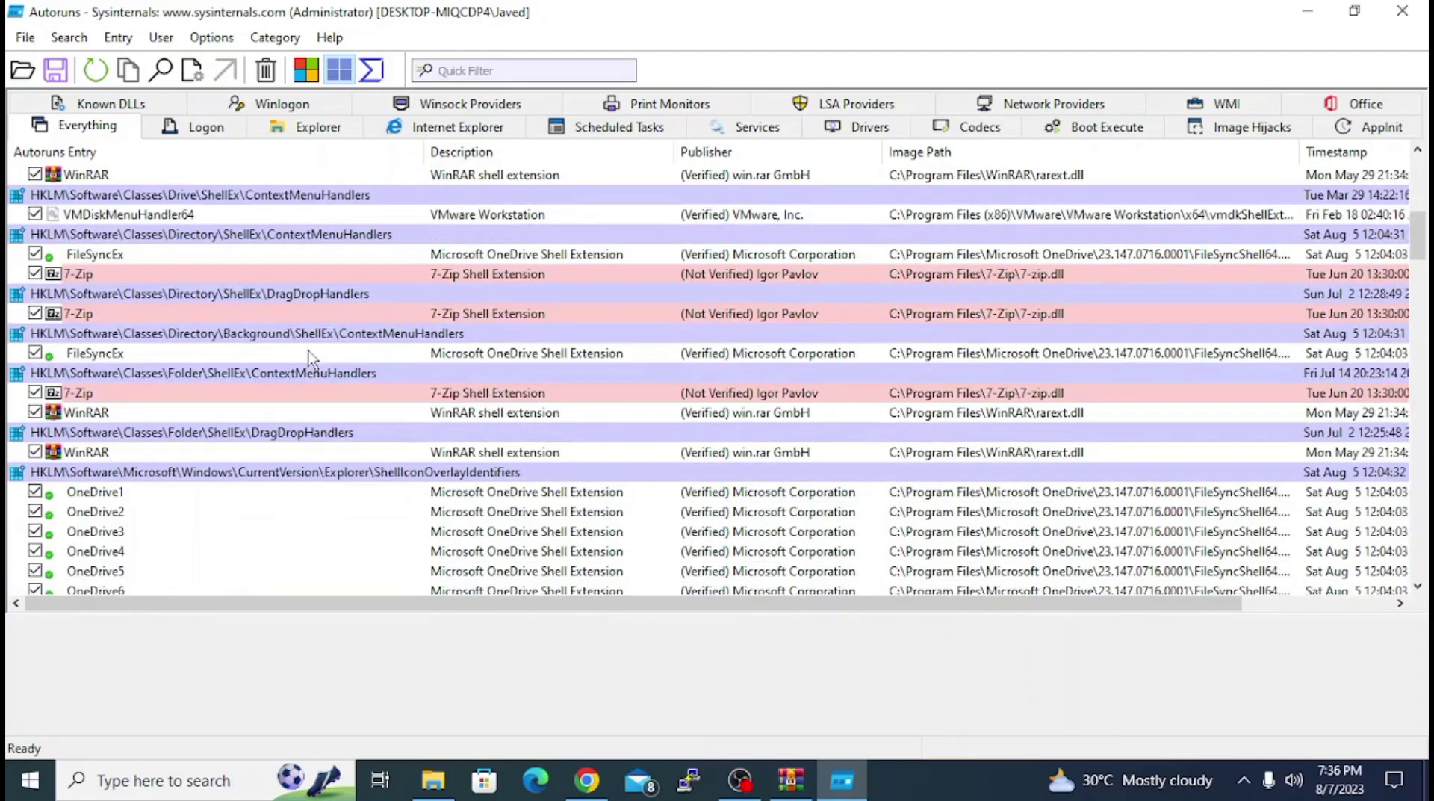
scroll(133, 321, down, 10)
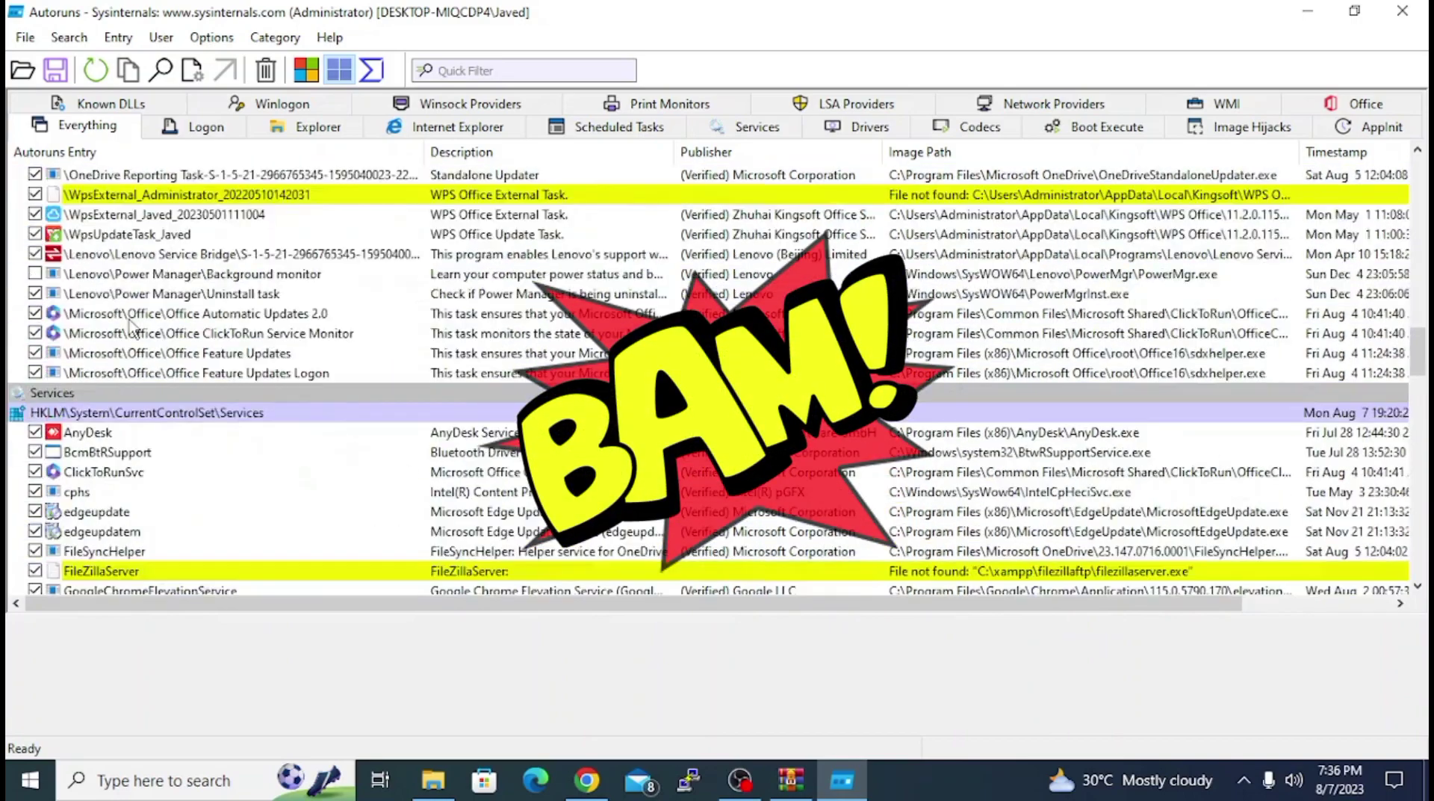
scroll(132, 326, down, 15)
scroll(133, 329, down, 5)
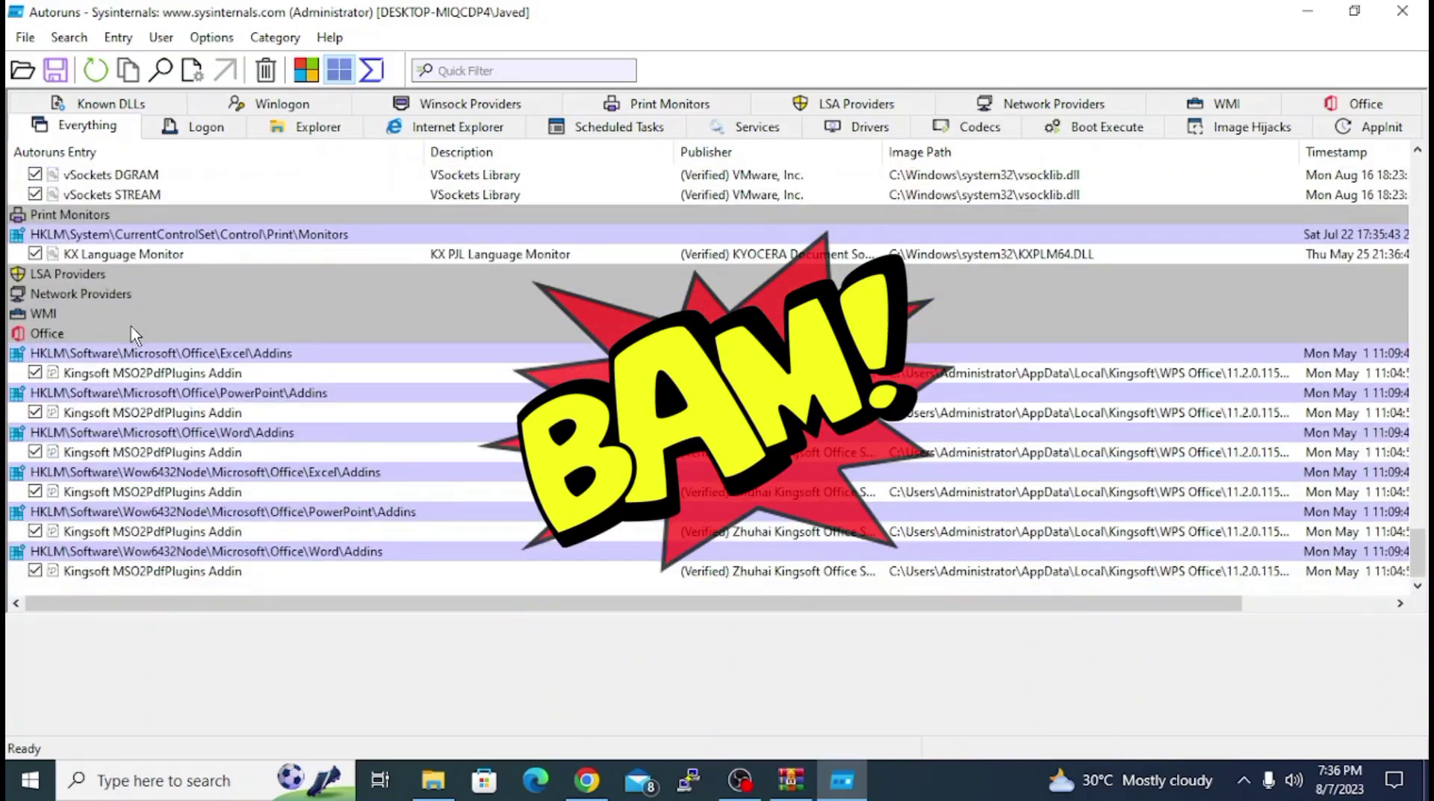
scroll(131, 326, down, 15)
scroll(132, 334, up, 15)
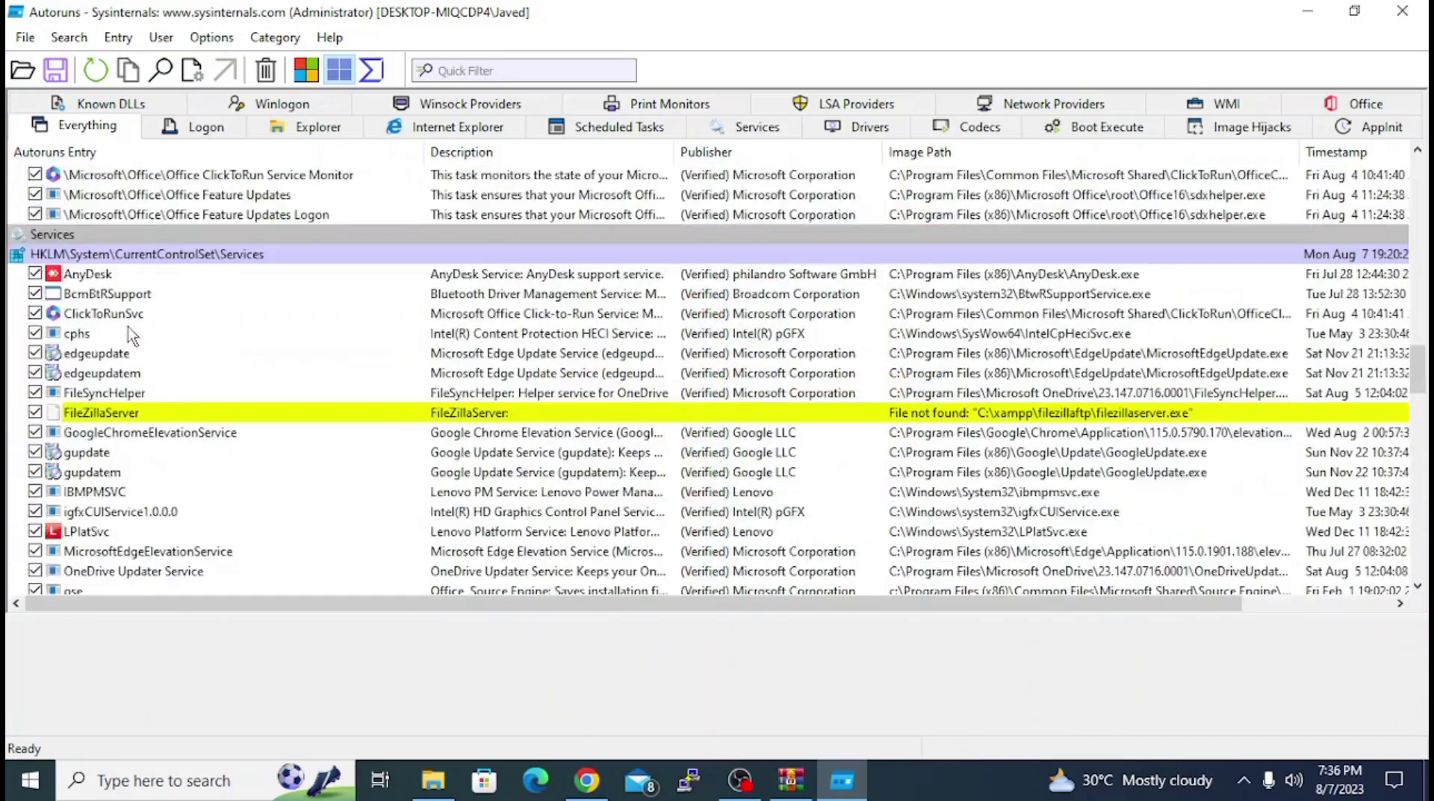
- Run a VirusTotal check on the 7-Zip entry under HKLM\Software\Classes\Folder\ShellEx\ContextMenuHandlers
scroll(131, 334, up, 7)
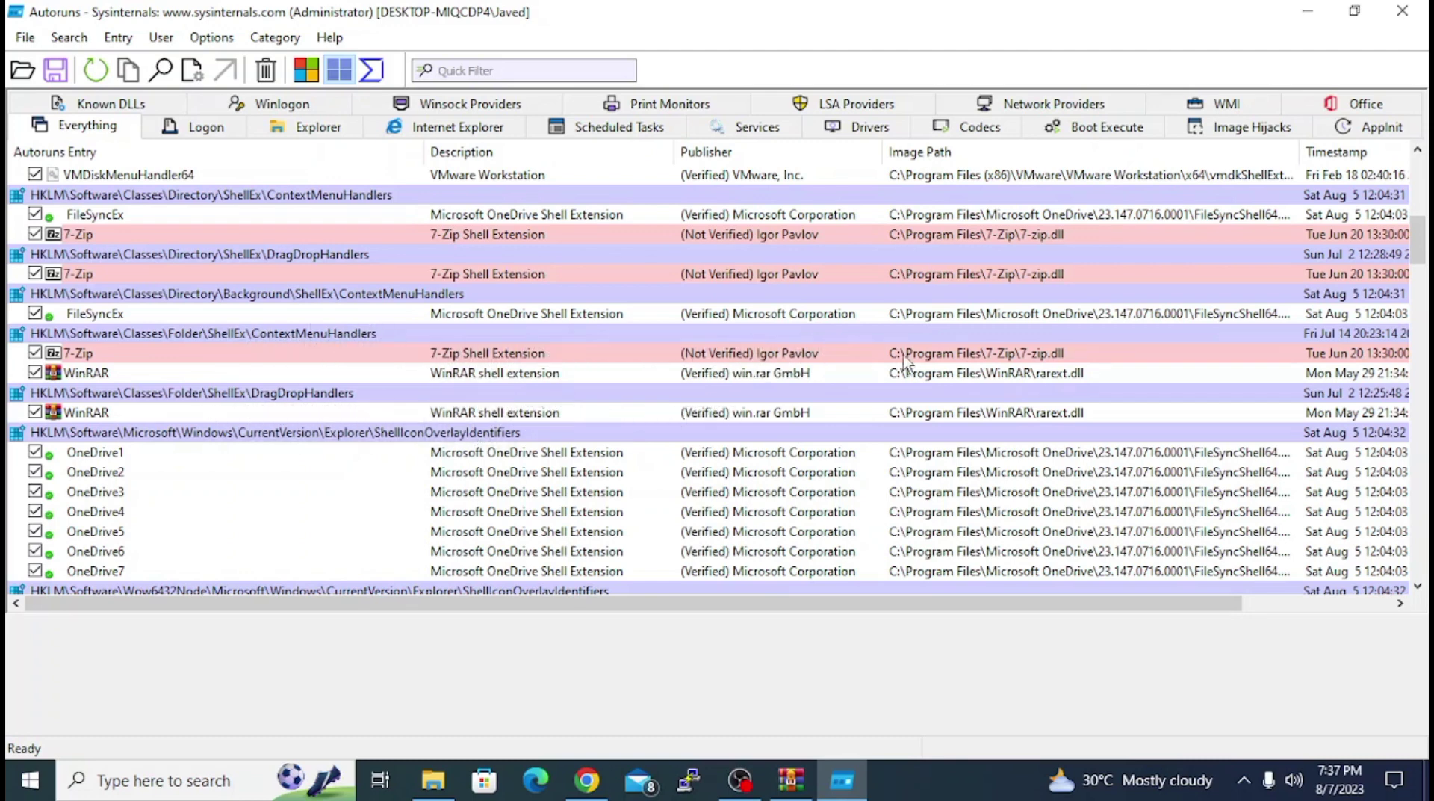
right_click(999, 354)
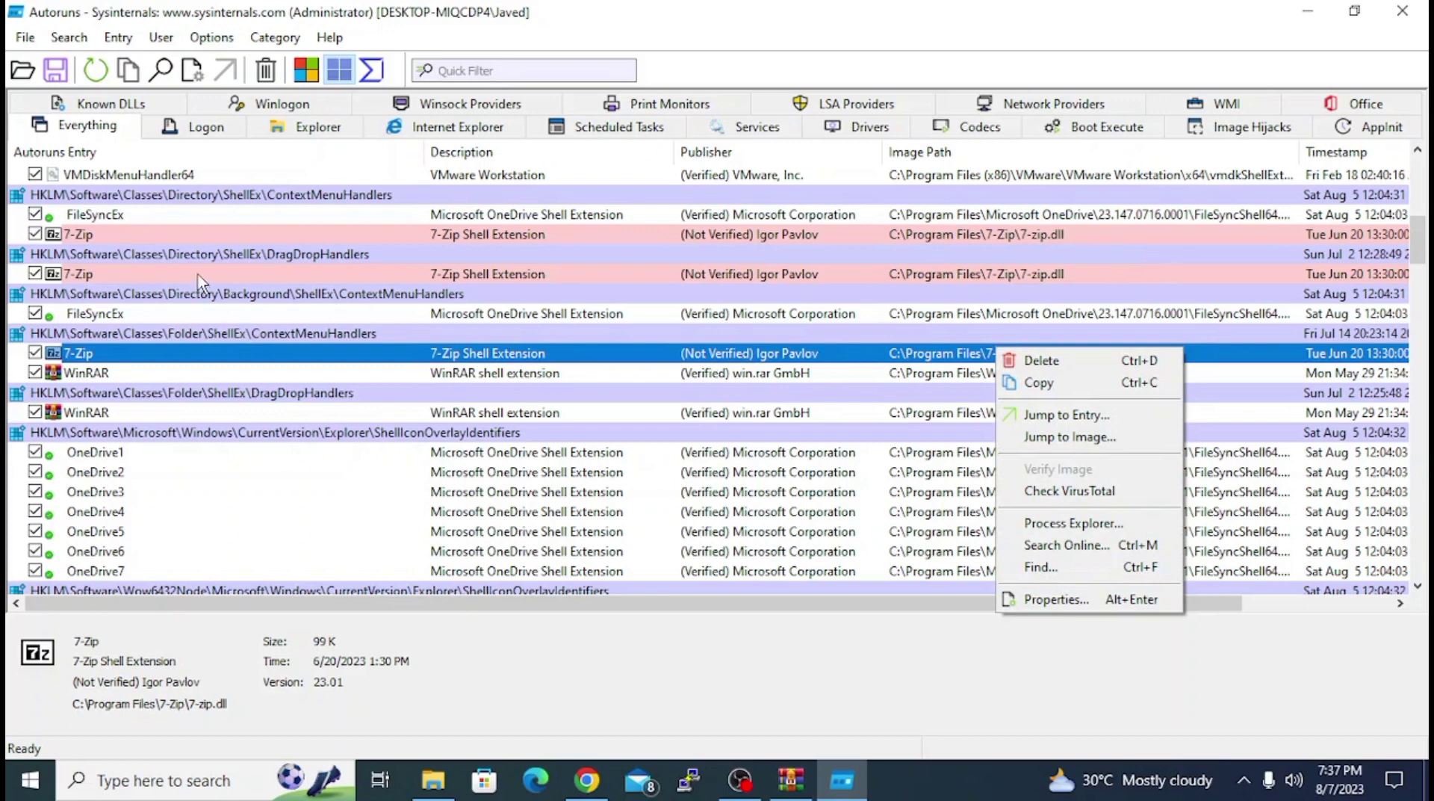
click(1095, 495)
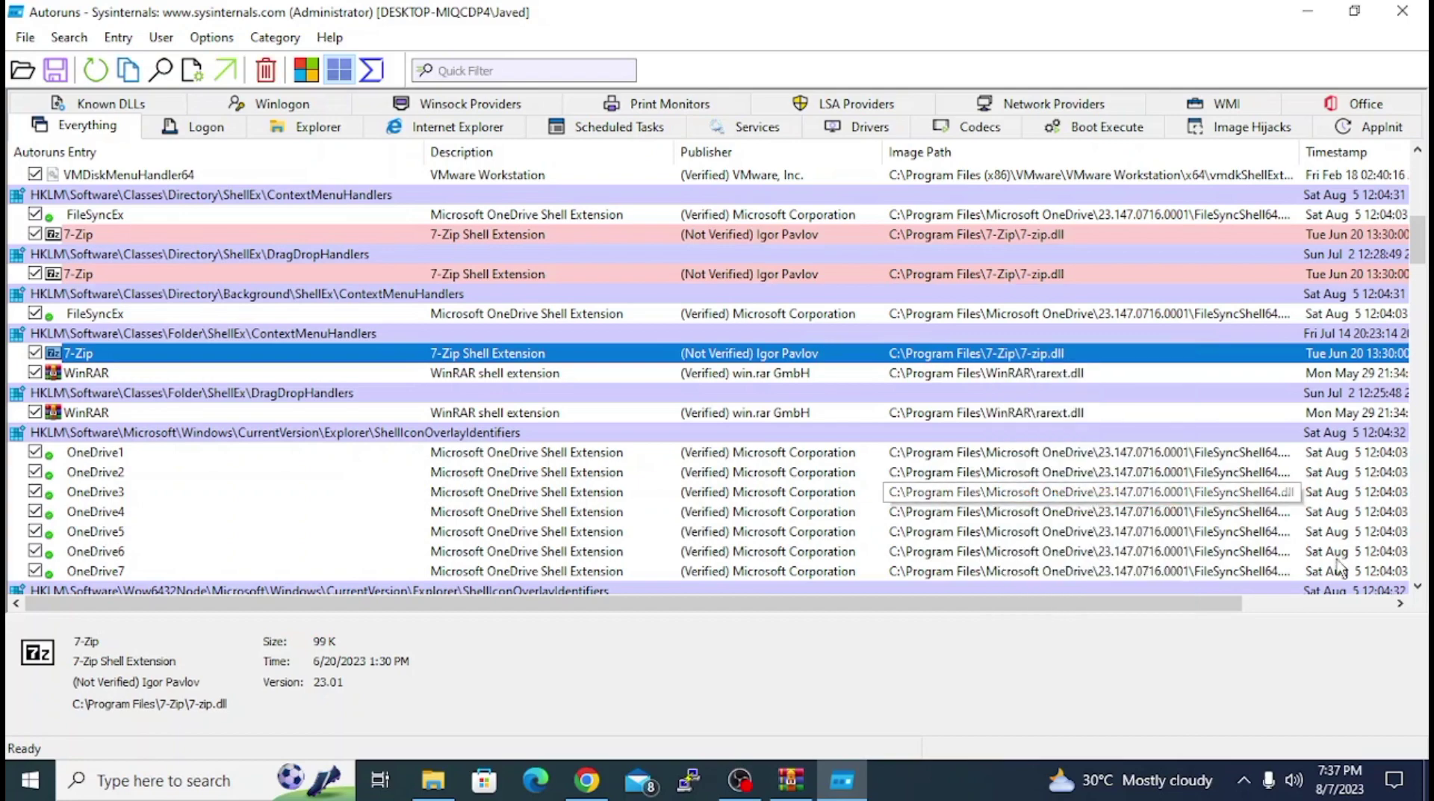
- Open the 7-Zip entry's VirusTotal report and review the security vendors' analysis
click(1315, 604)
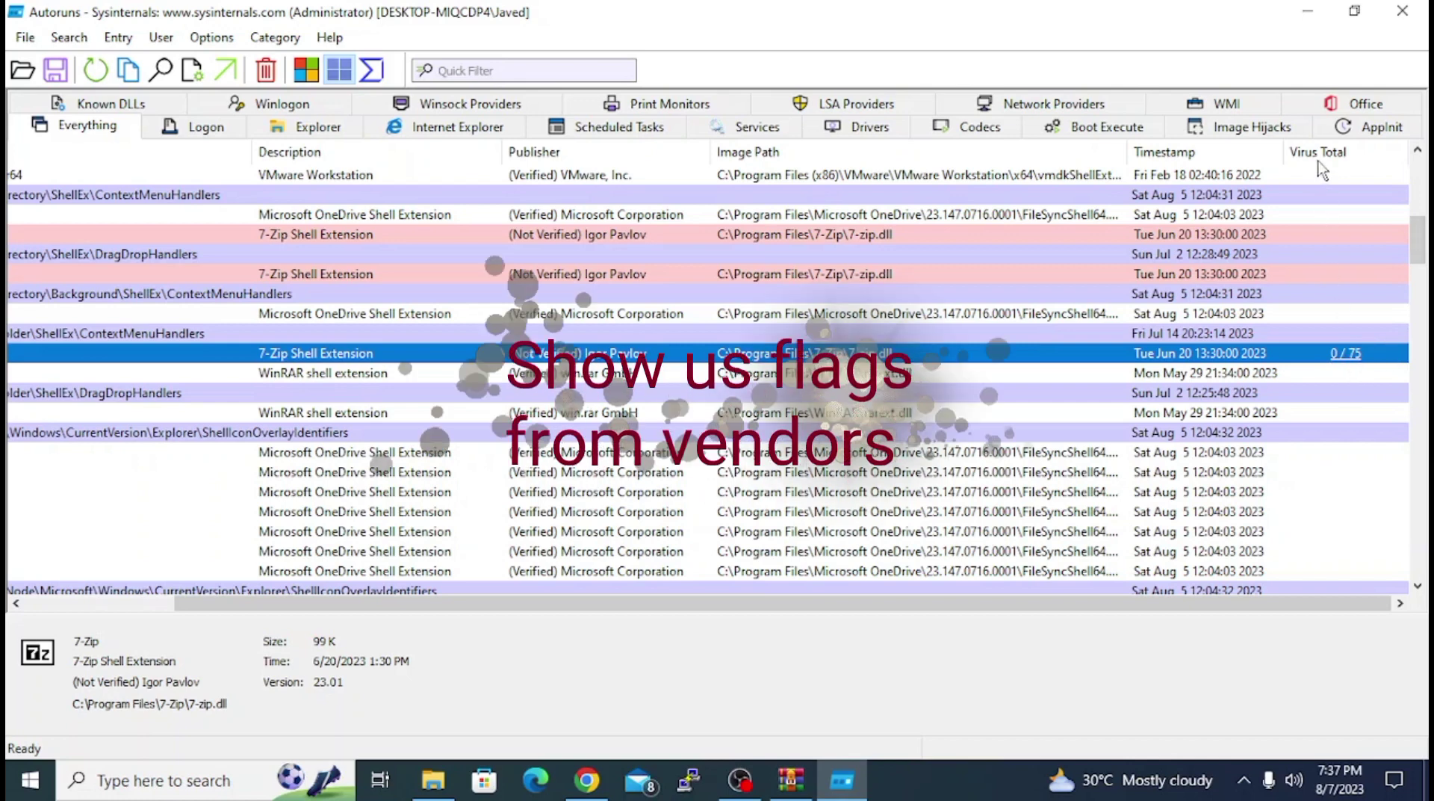
click(1348, 355)
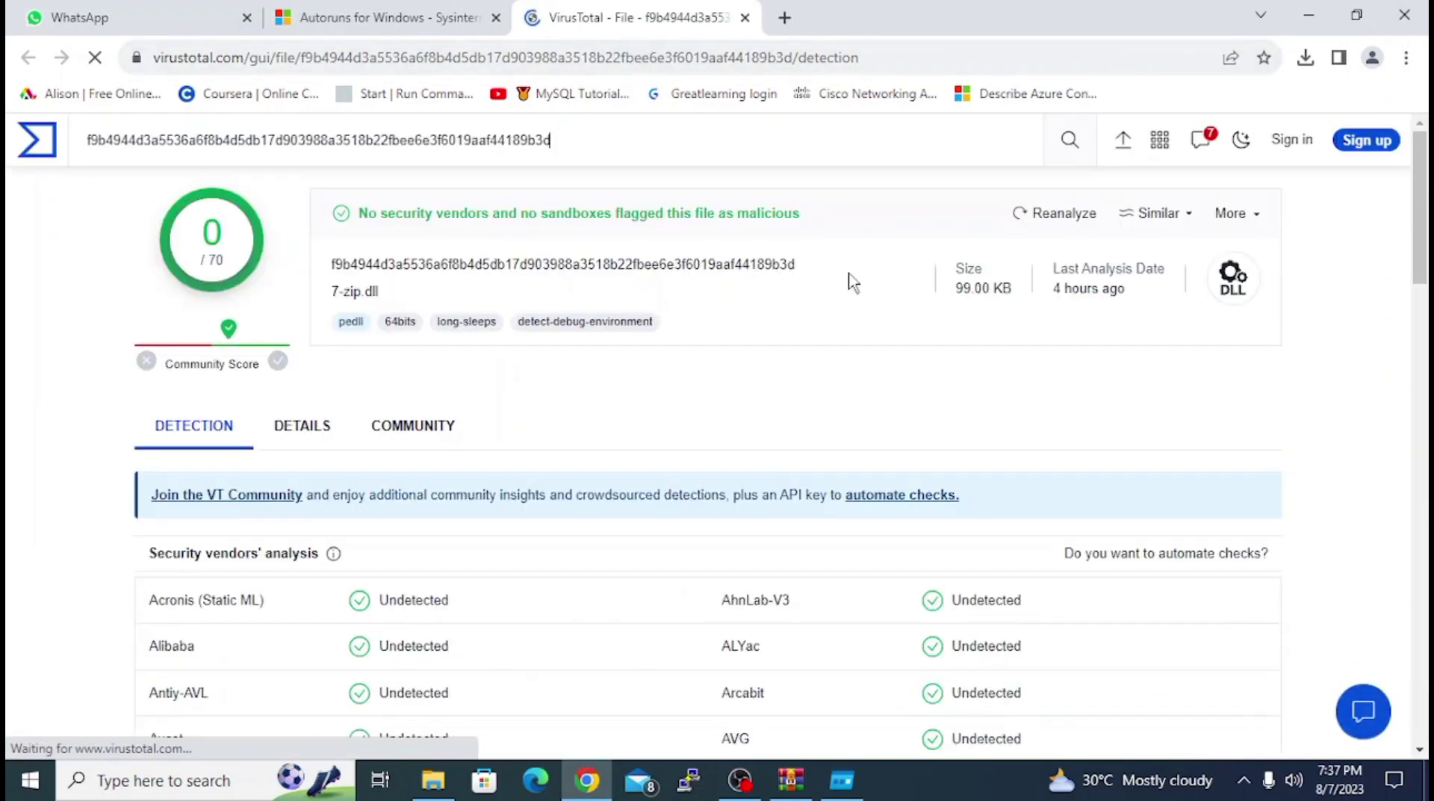
scroll(859, 288, down, 8)
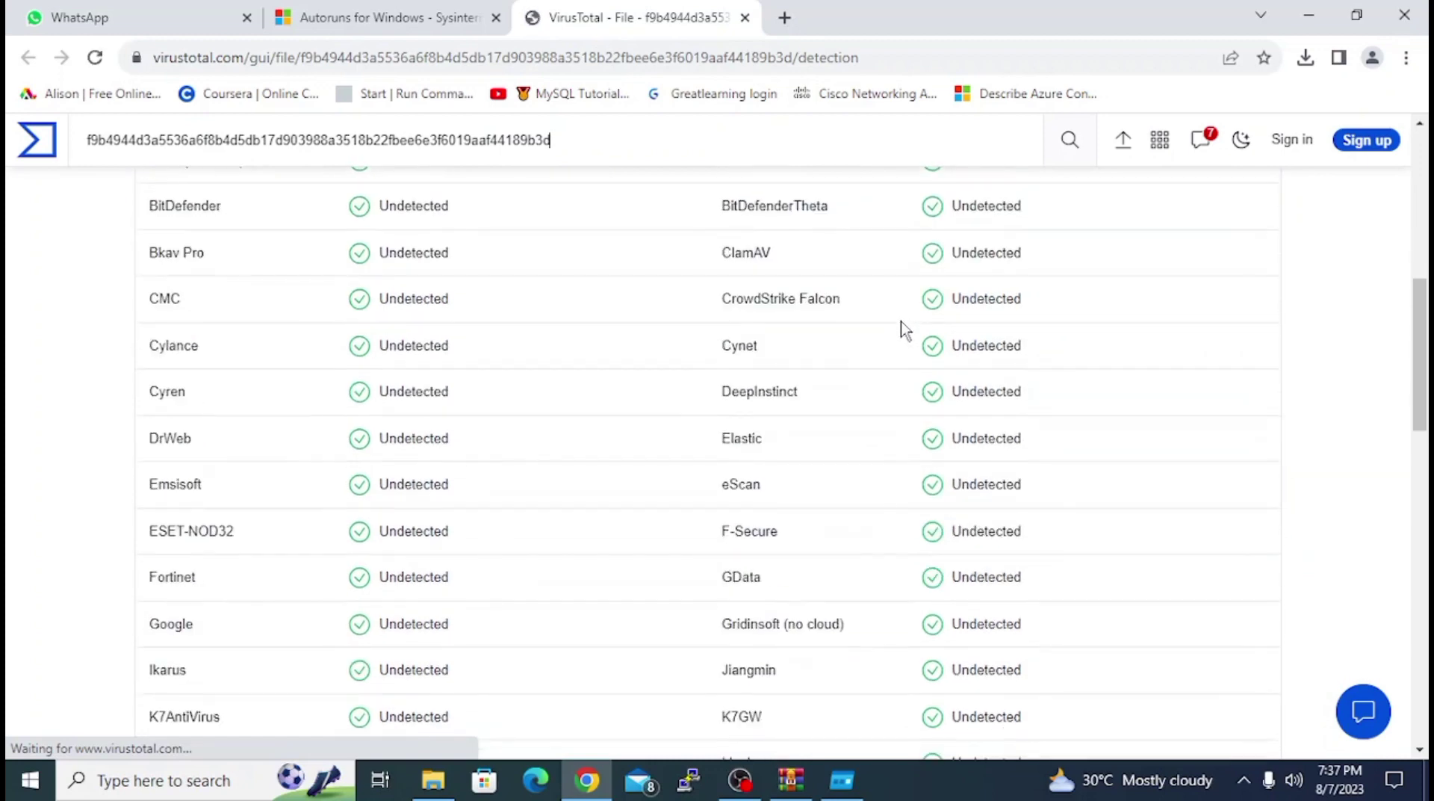
scroll(906, 328, down, 3)
scroll(905, 328, up, 10)
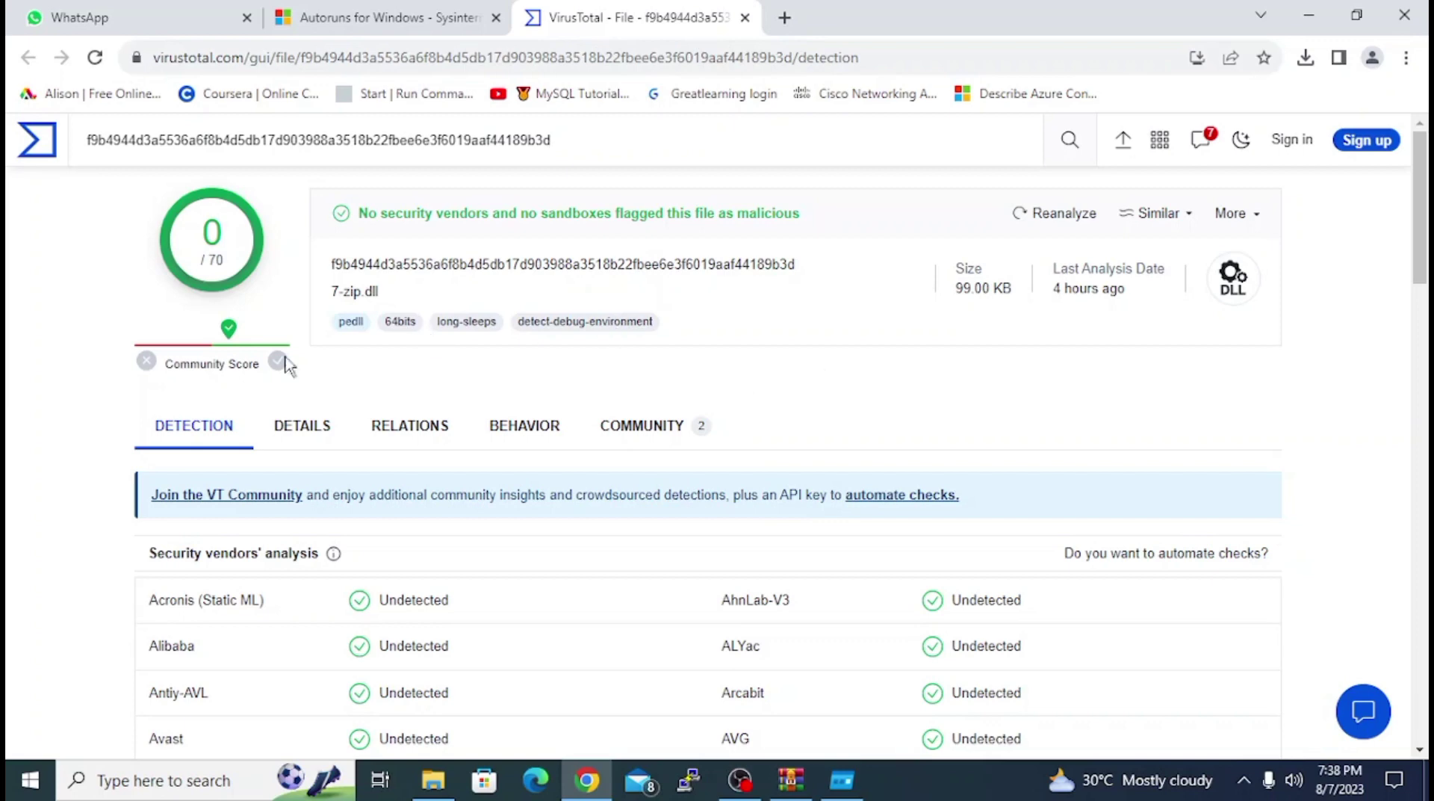
- Review the relations of 7-zip.dll in its VirusTotal report, then return to the Autoruns download page
click(515, 441)
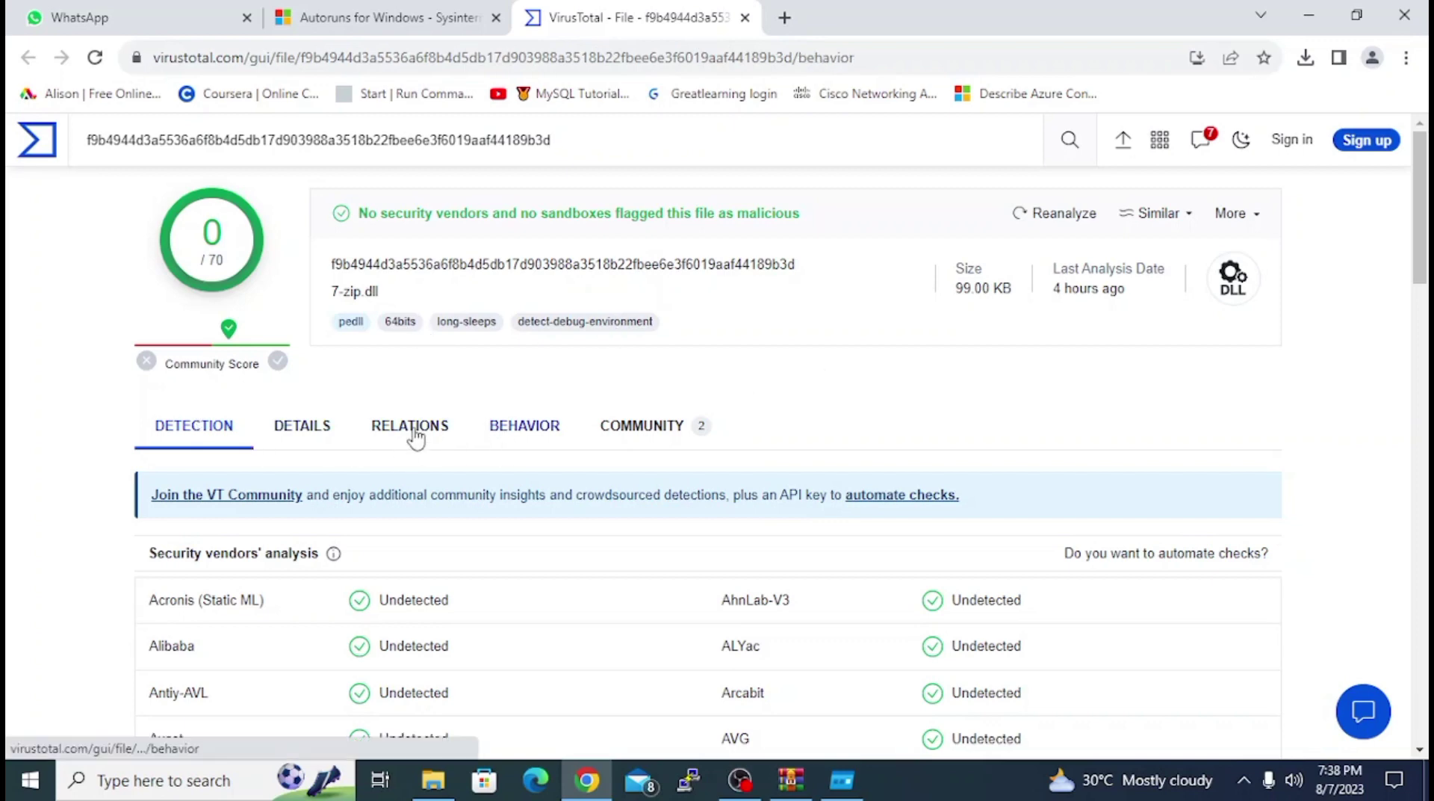
click(416, 440)
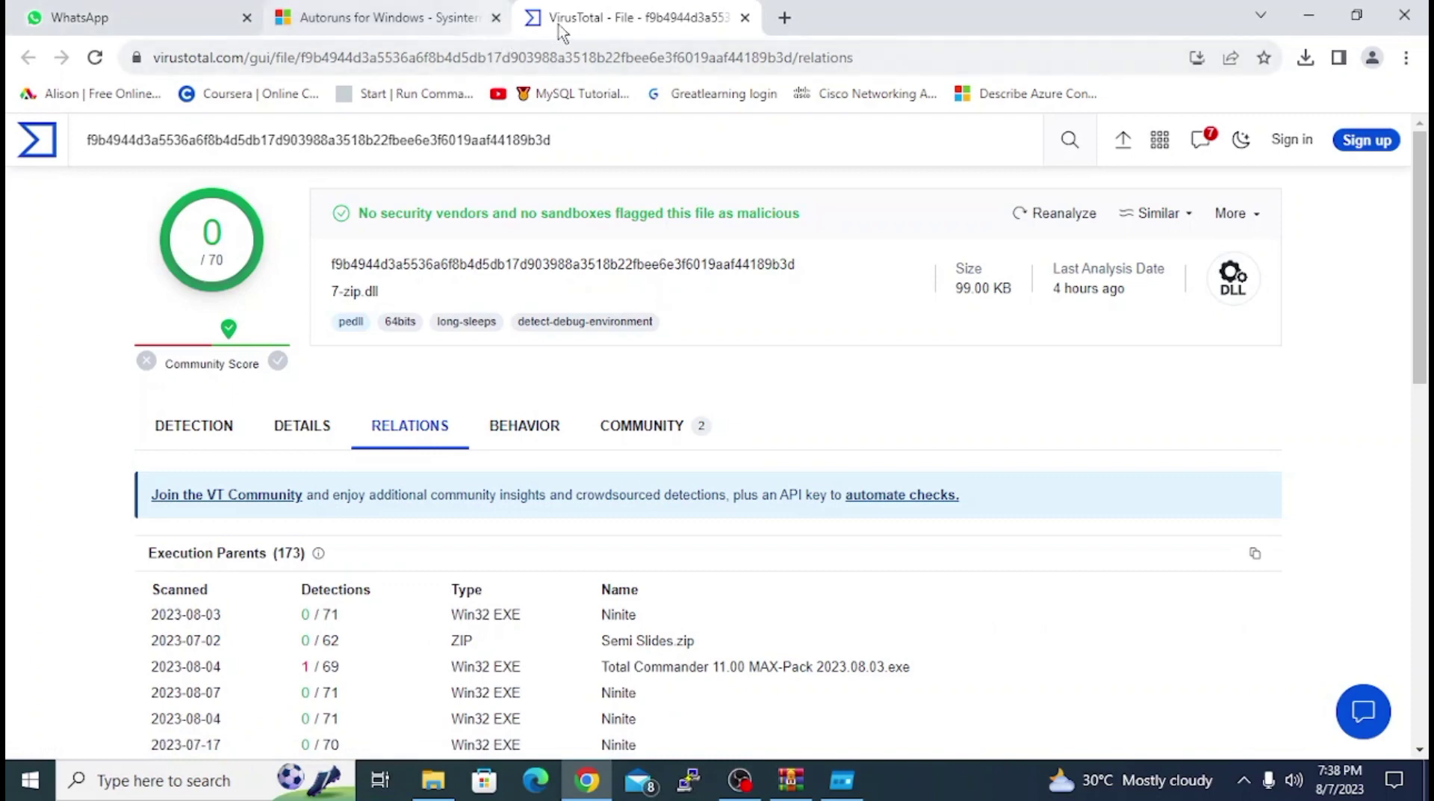
click(396, 16)
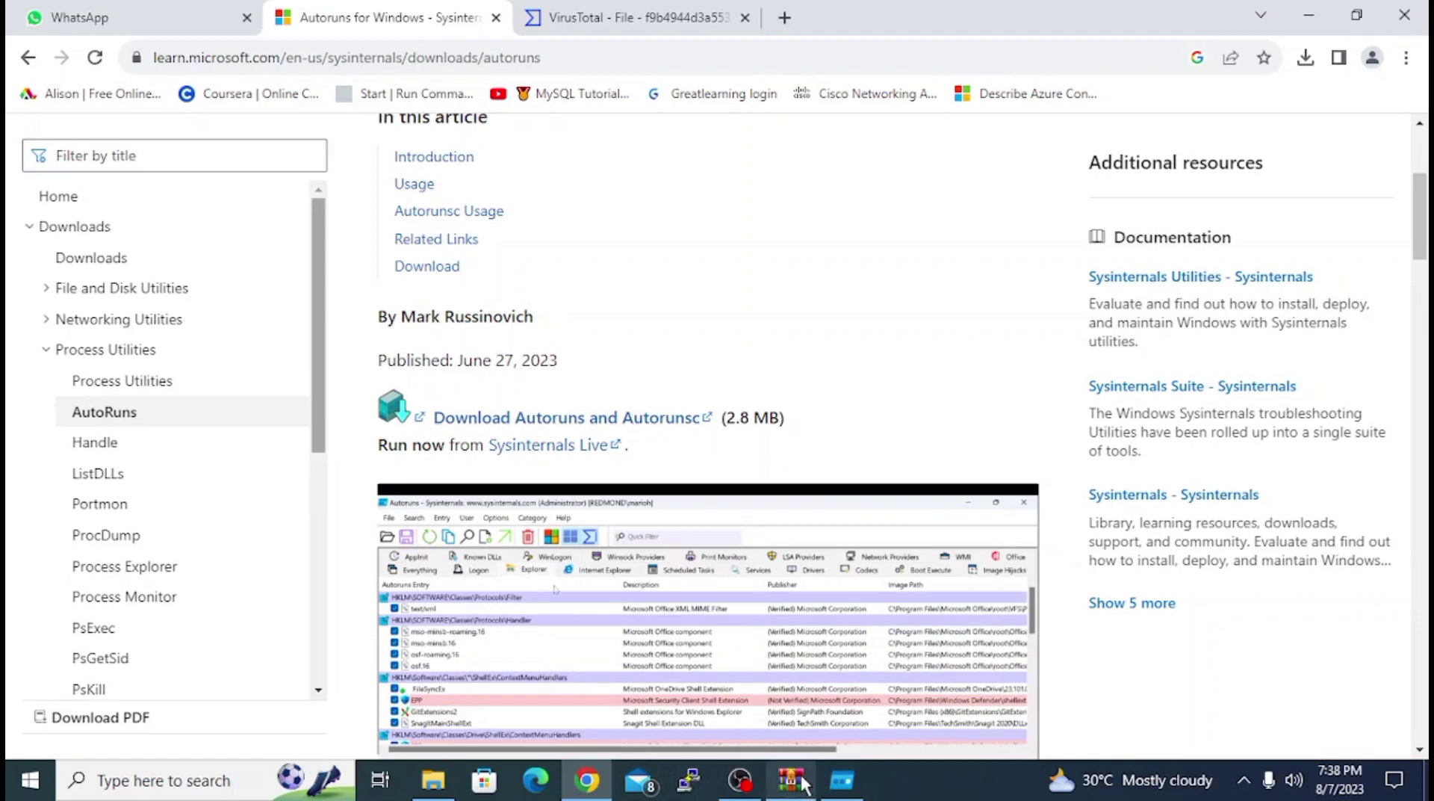
click(620, 2)
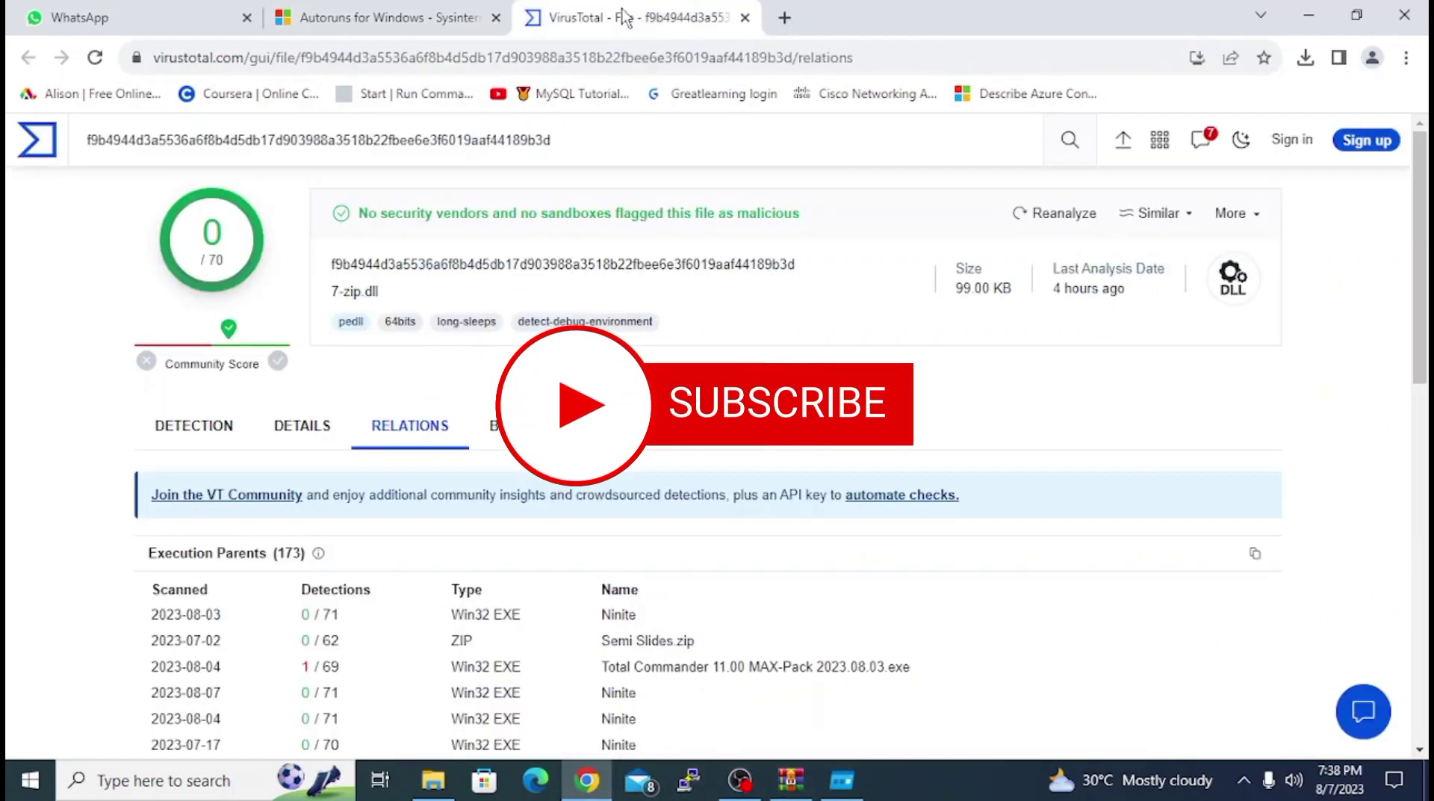
click(412, 22)
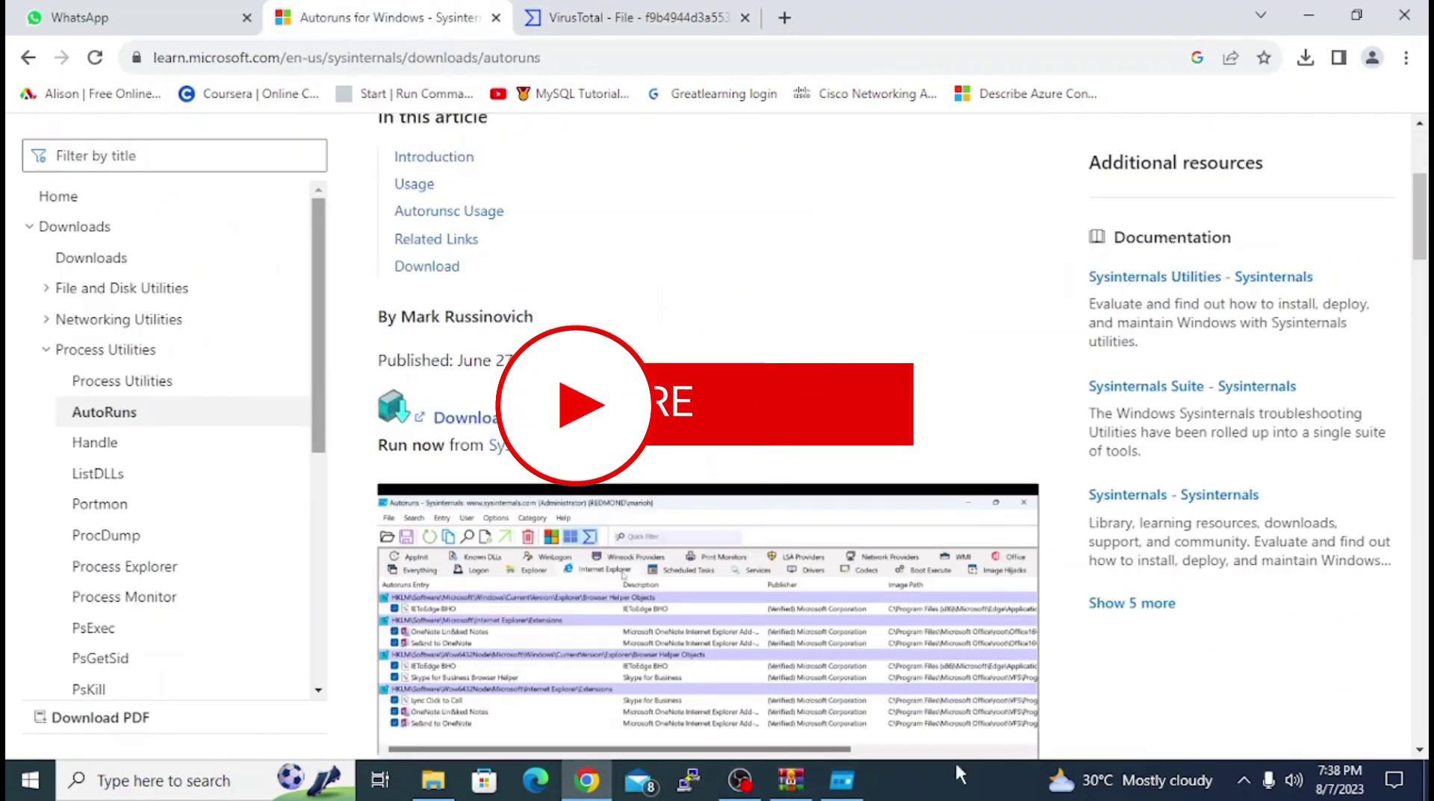
- Switch to Autoruns and delete the 7-Zip entry under HKLM\Software\Classes\Folder\ShellEx\ContextMenuHandlers, confirming the deletion
mouse_move(842, 780)
click(850, 716)
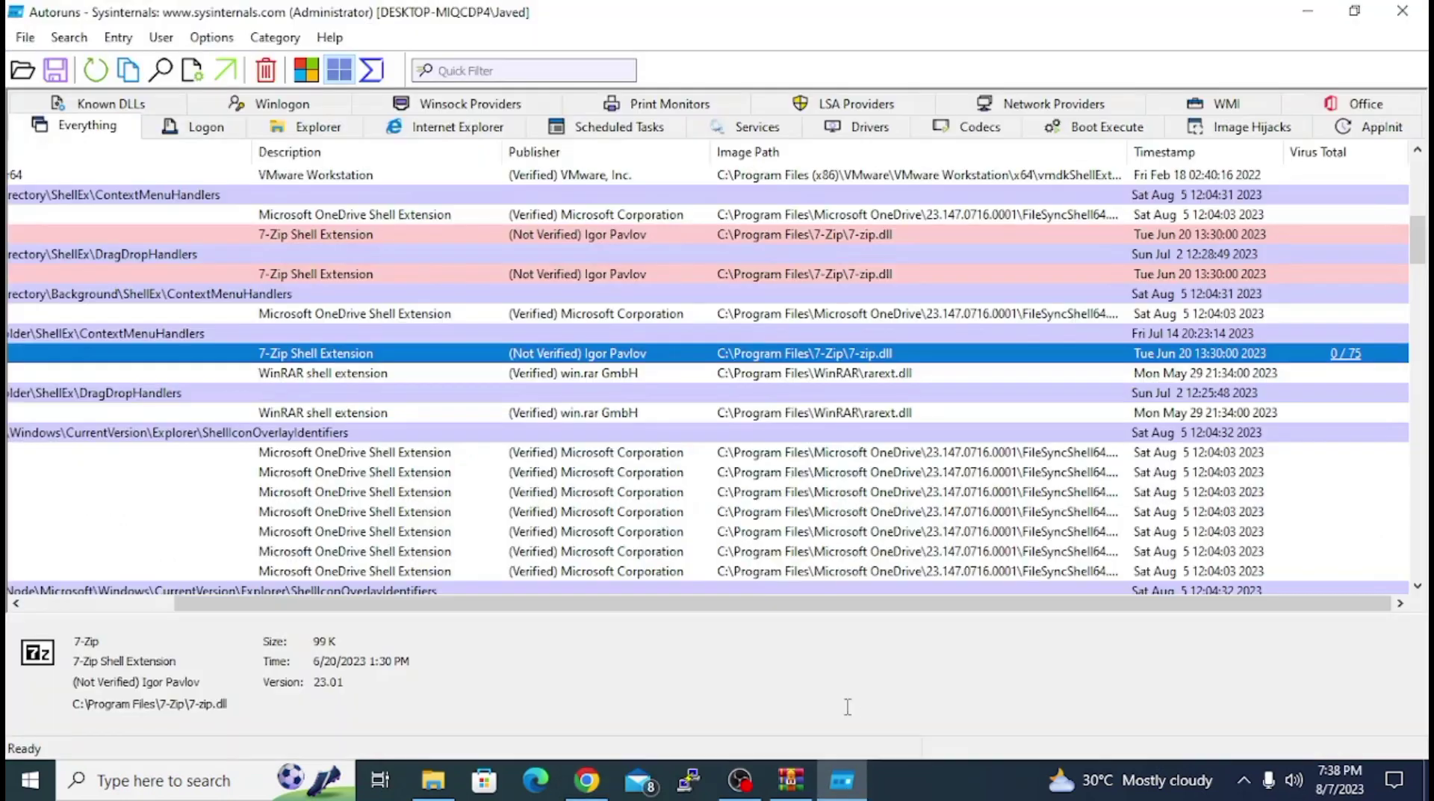
right_click(735, 356)
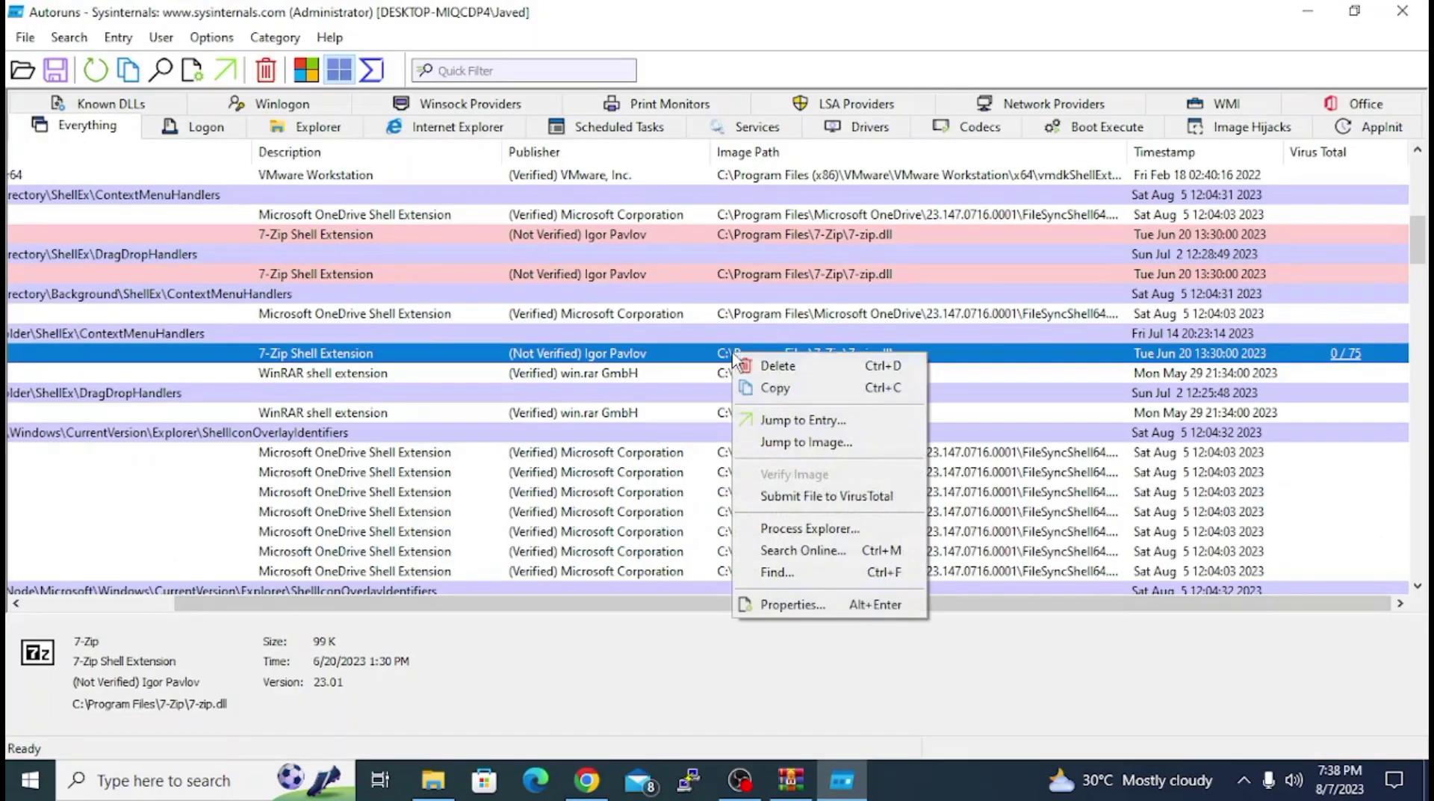
click(784, 366)
click(758, 472)
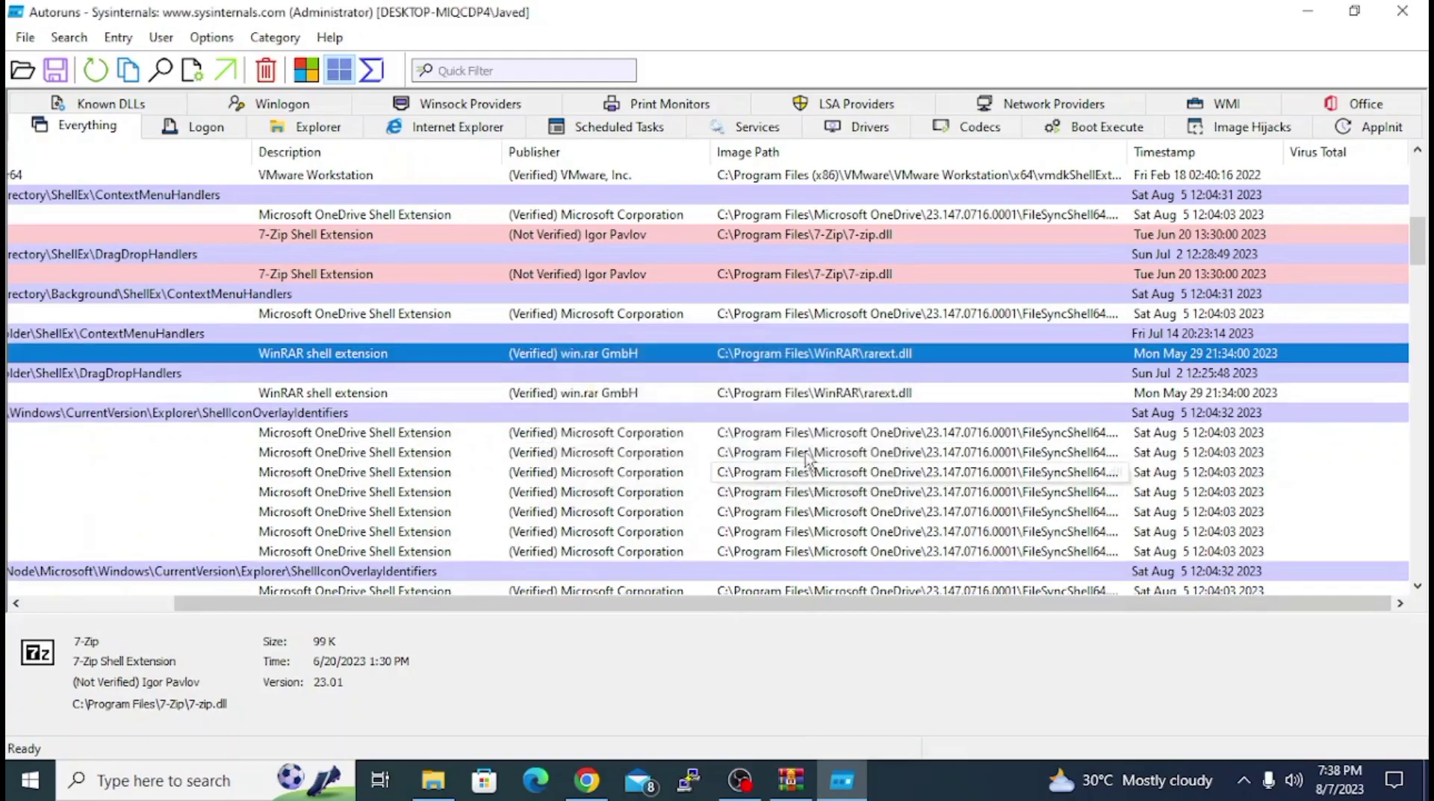
- Delete the yellow-highlighted FileZillaServer entry under HKLM\System\CurrentControlSet\Services and confirm its removal
scroll(880, 419, up, 5)
scroll(880, 419, down, 15)
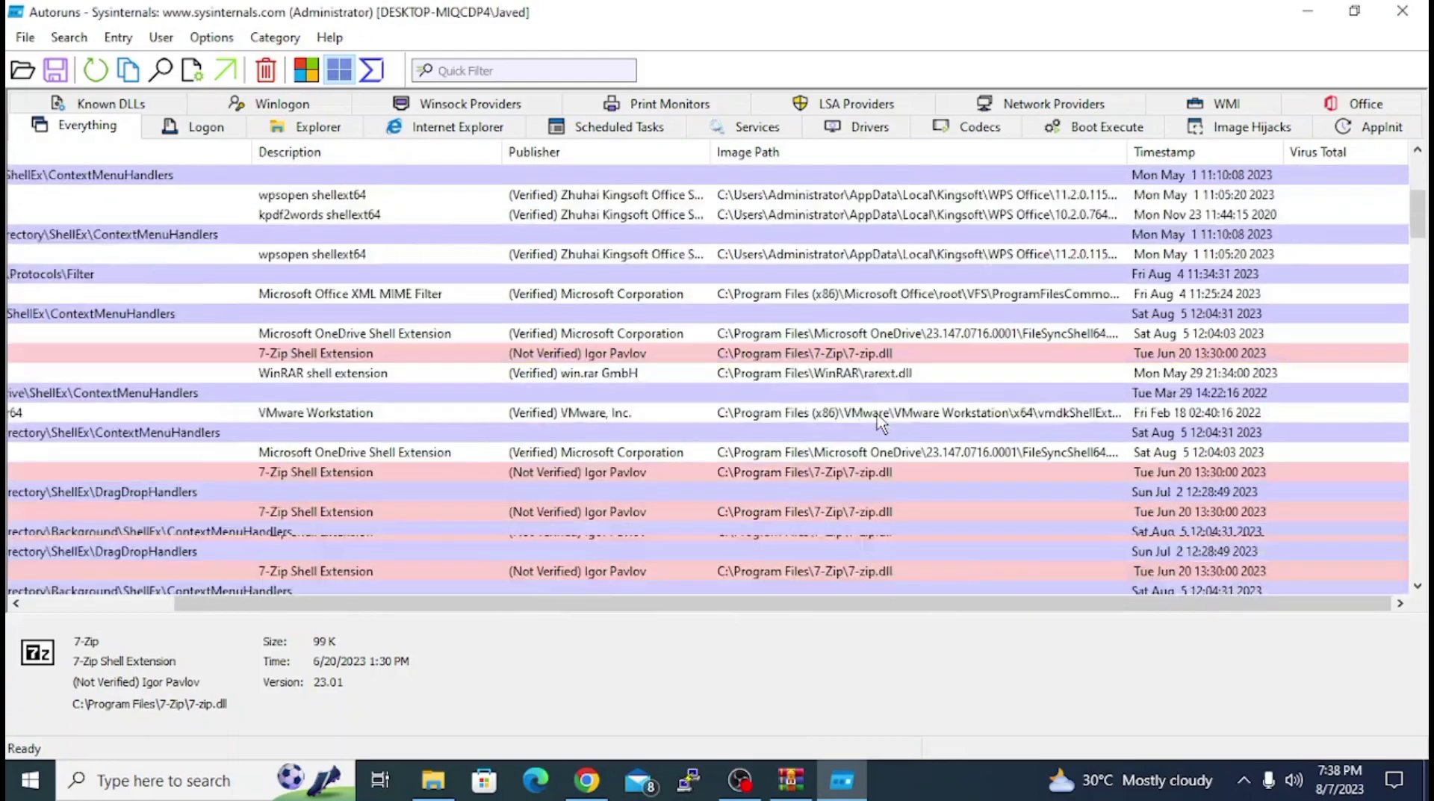
scroll(880, 422, up, 3)
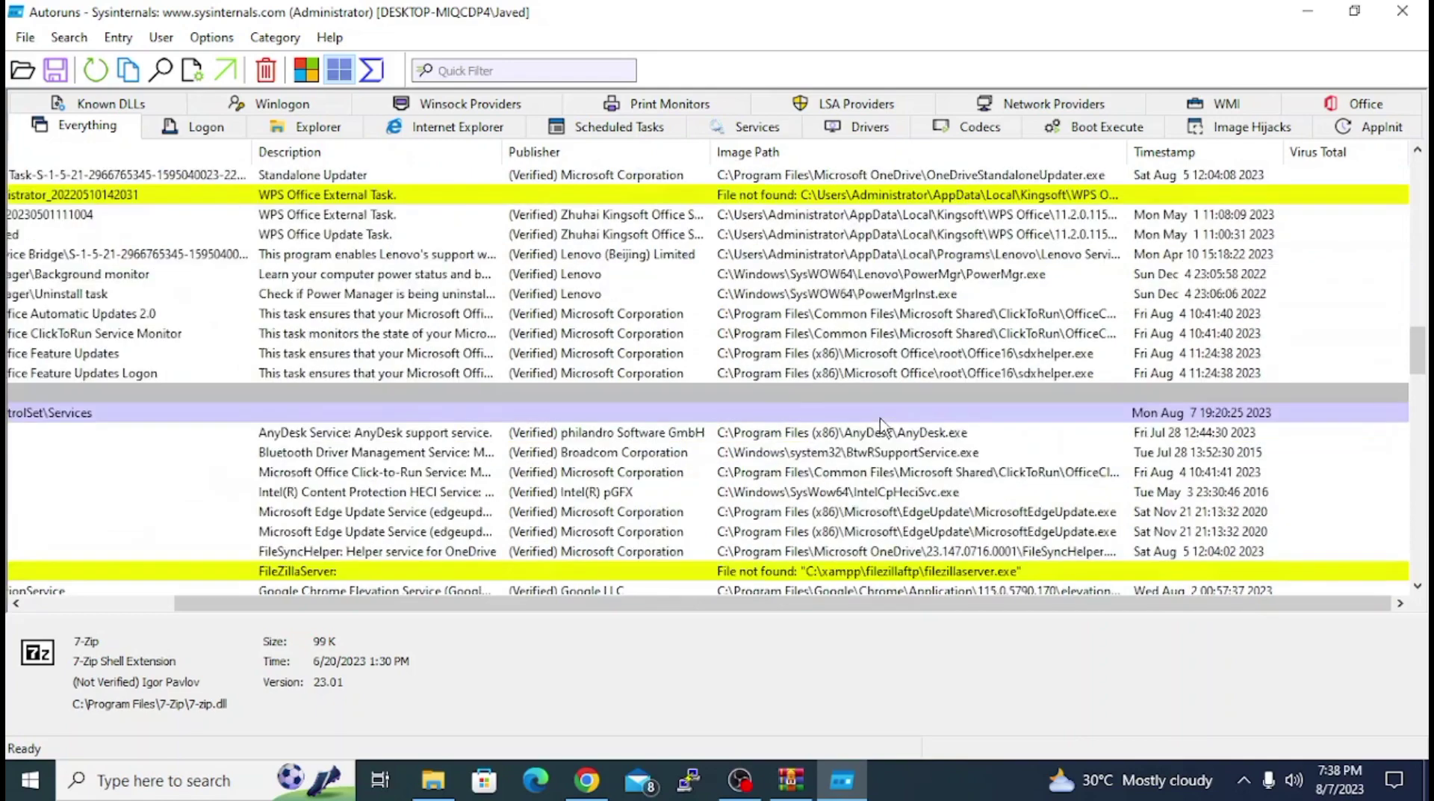
scroll(880, 422, down, 3)
click(84, 606)
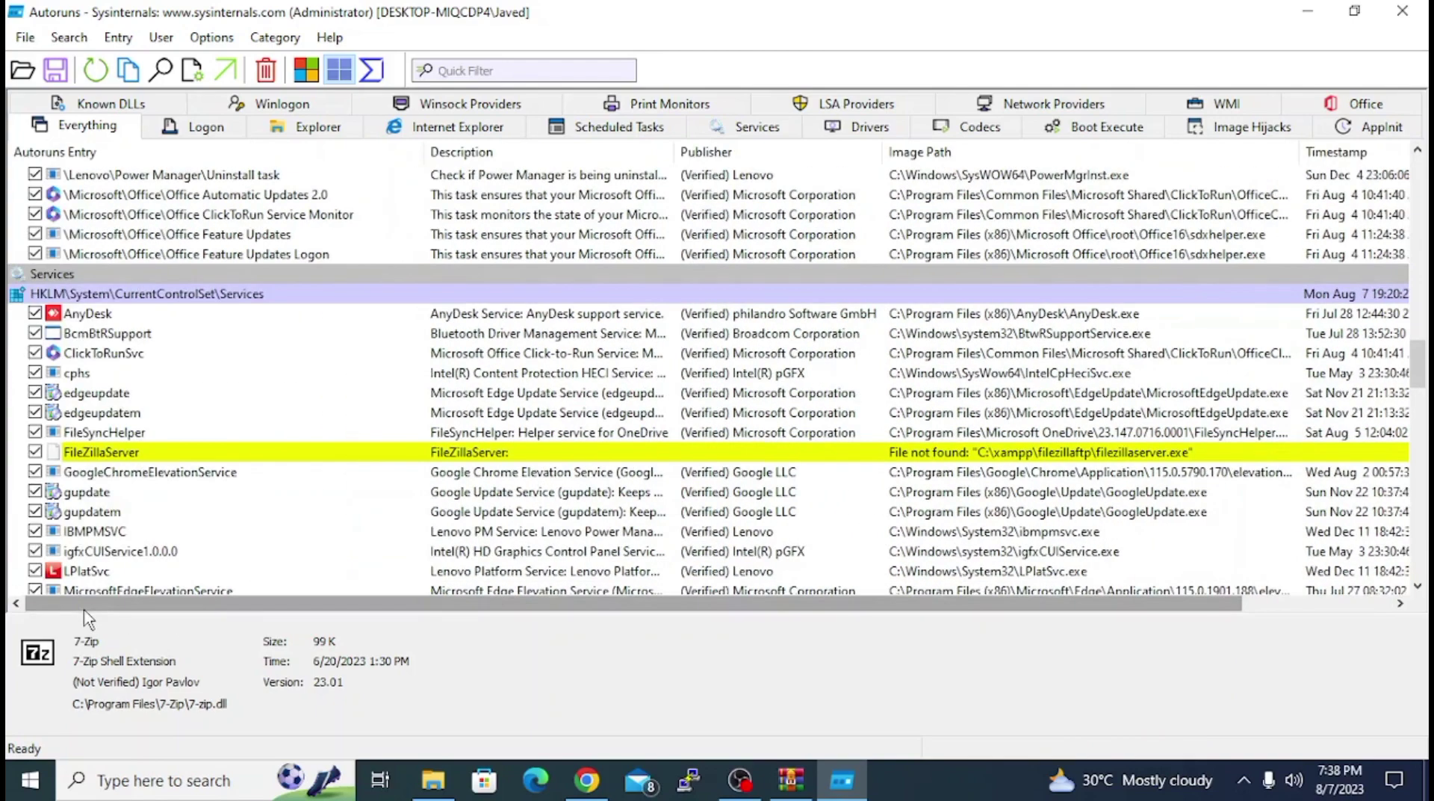
right_click(356, 454)
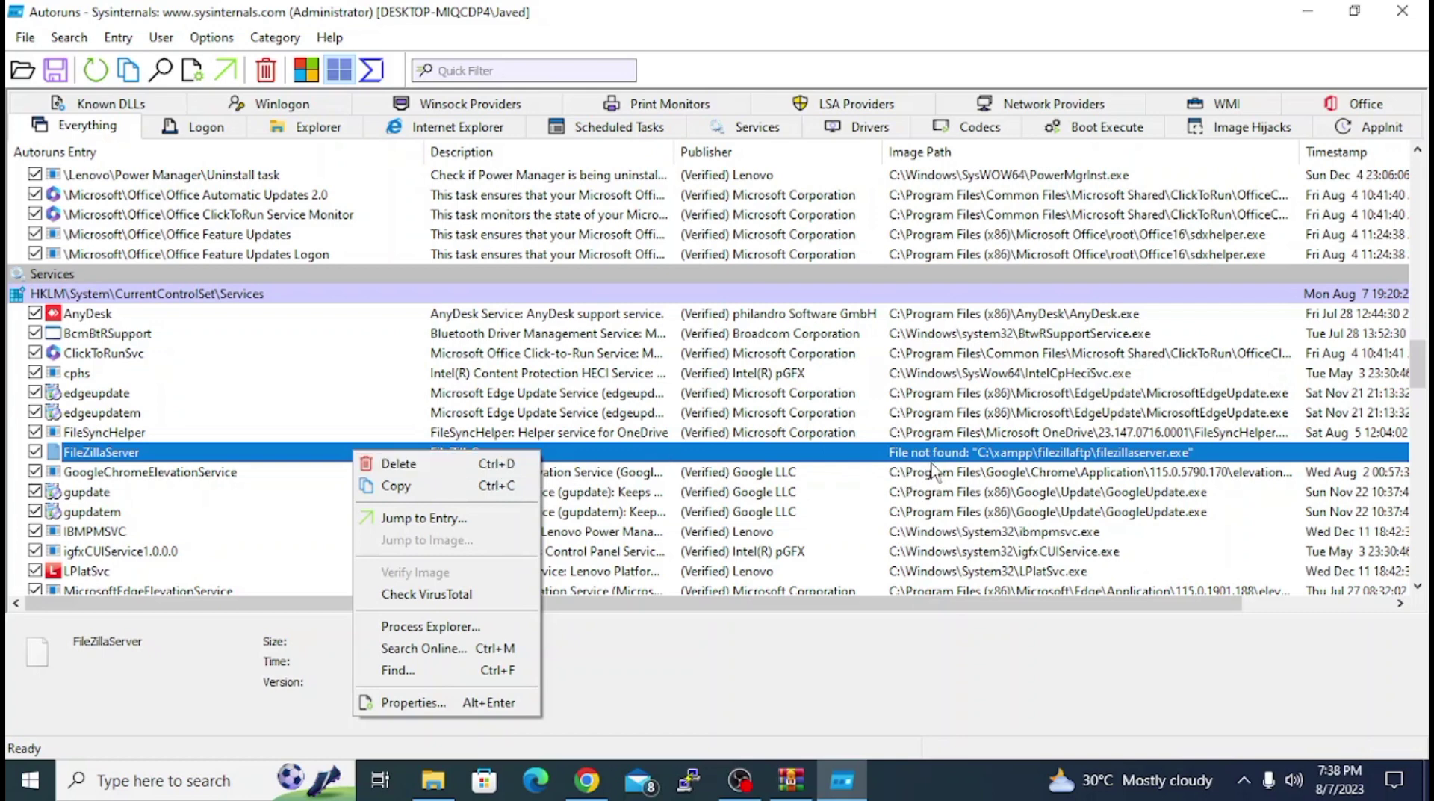
click(520, 466)
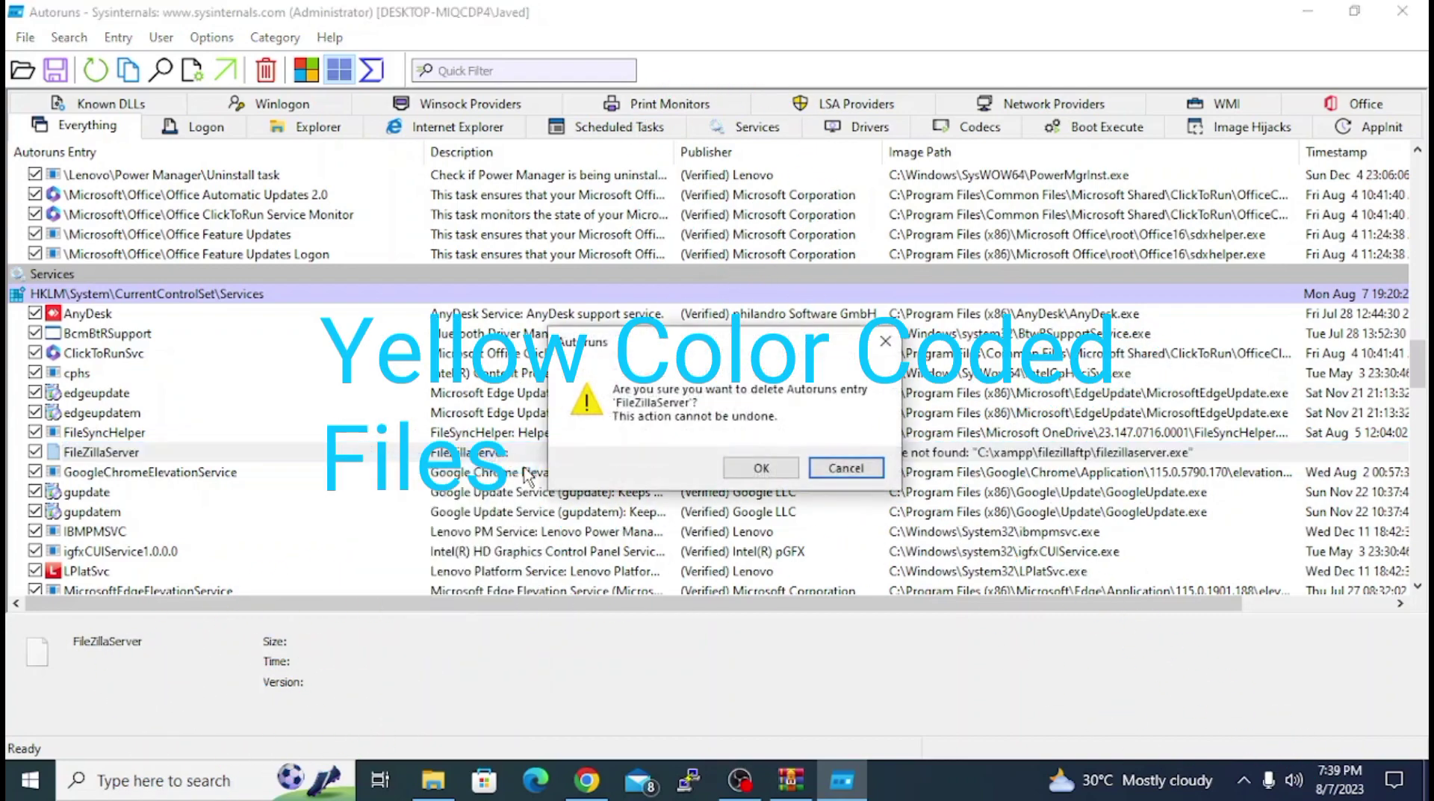
click(773, 472)
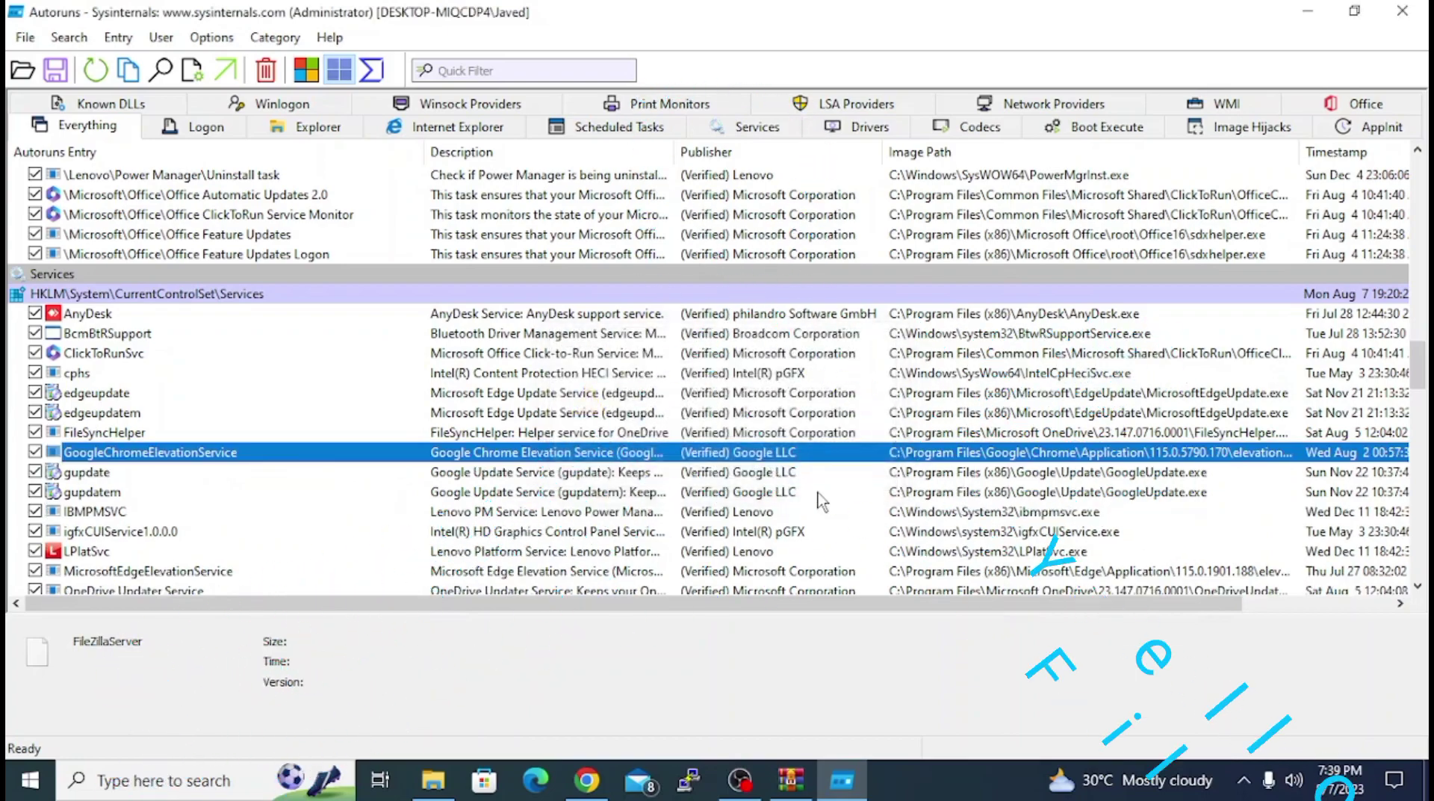
- Examine the remaining autostart entries in the full list and in the Explorer, Internet Explorer and Scheduled Tasks categories for highlighted items
scroll(818, 497, down, 8)
scroll(820, 497, down, 15)
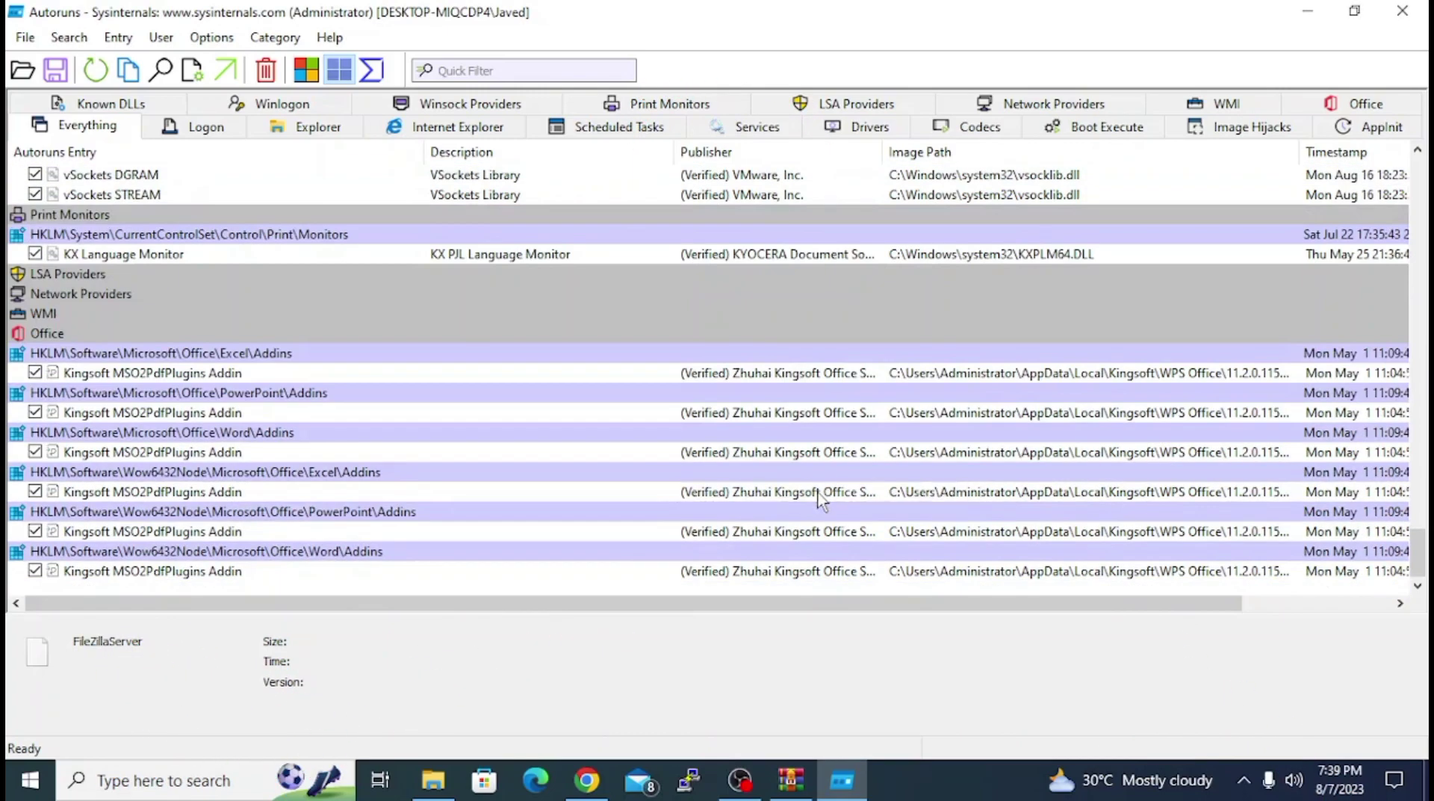
scroll(822, 499, up, 15)
scroll(822, 499, up, 6)
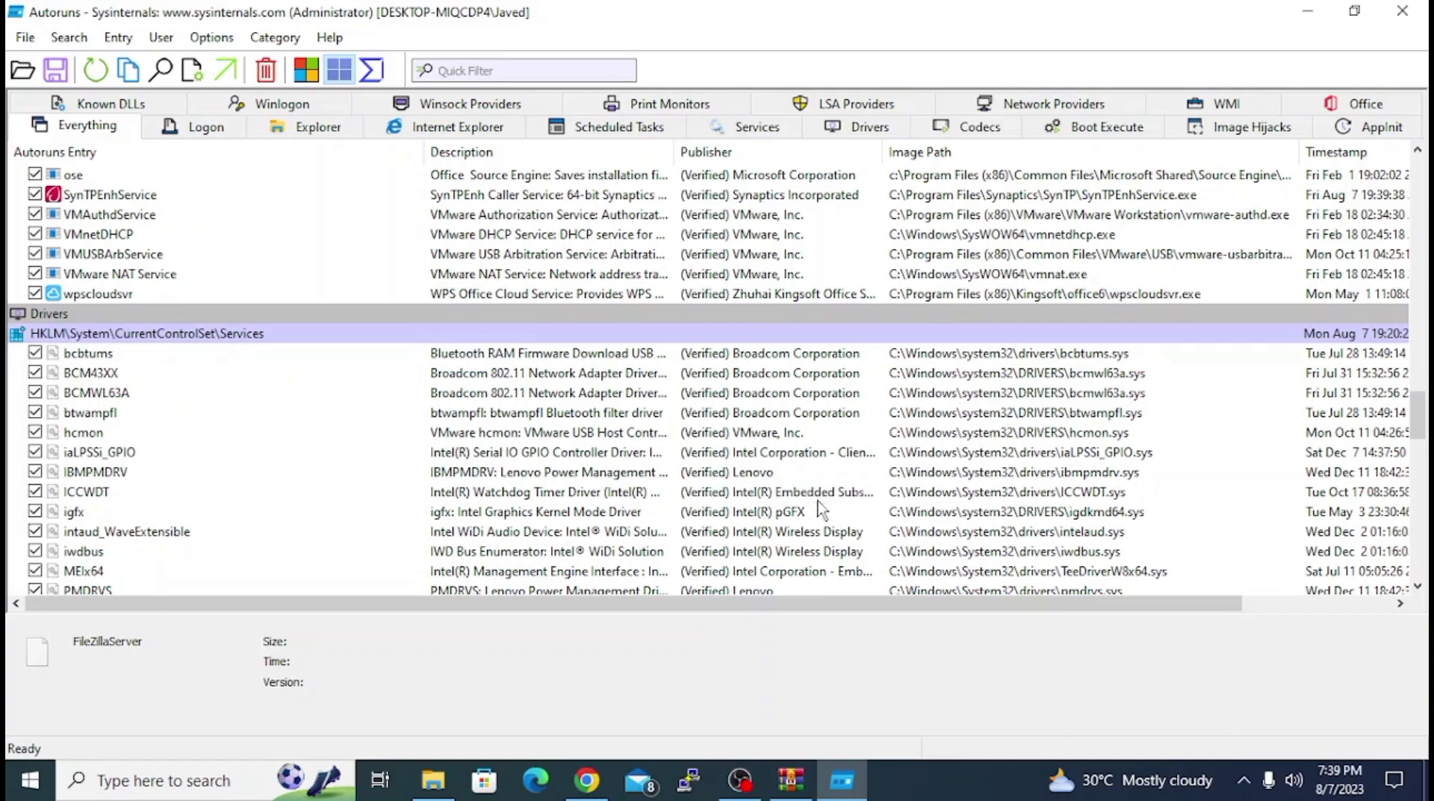
scroll(588, 371, up, 10)
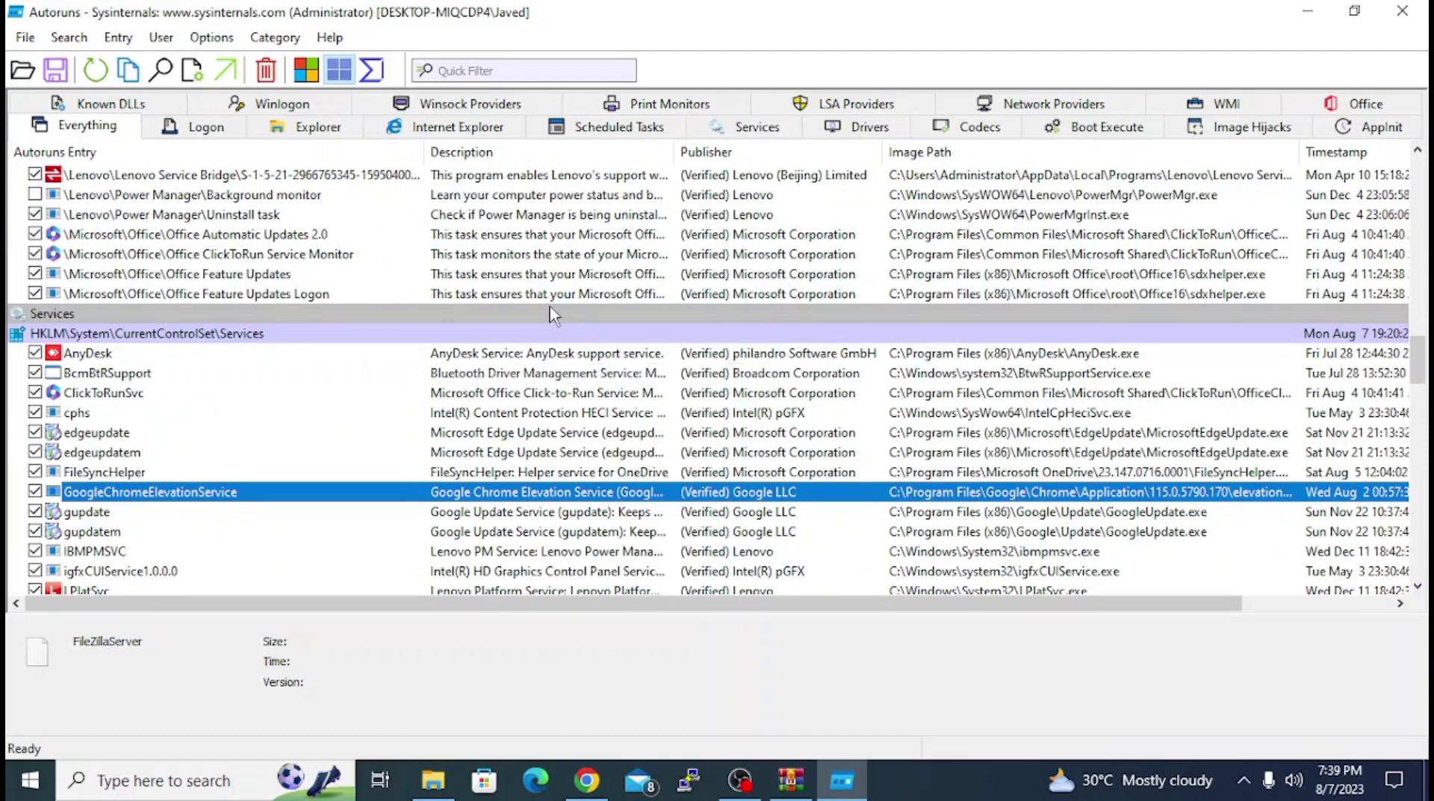
scroll(553, 312, up, 2)
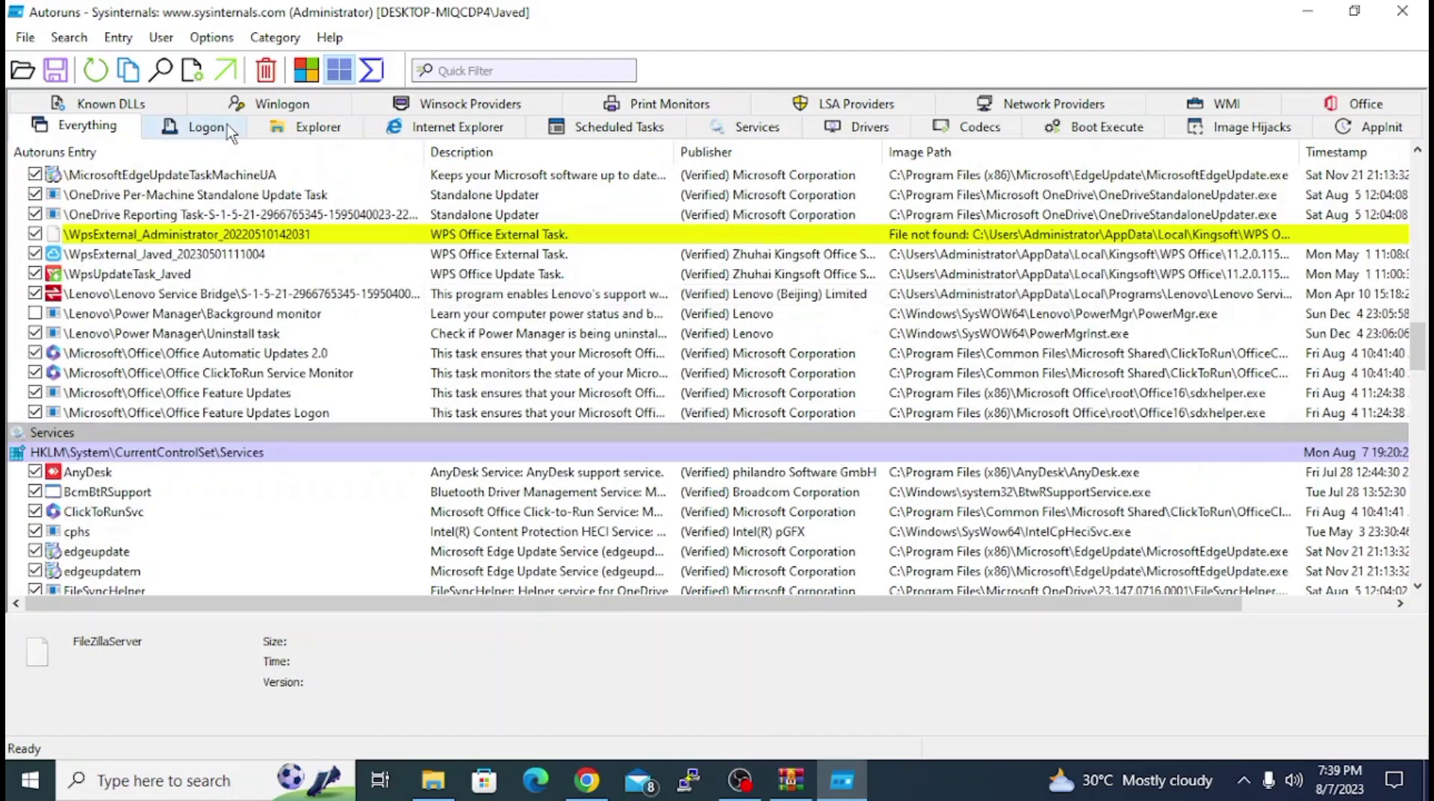
click(338, 131)
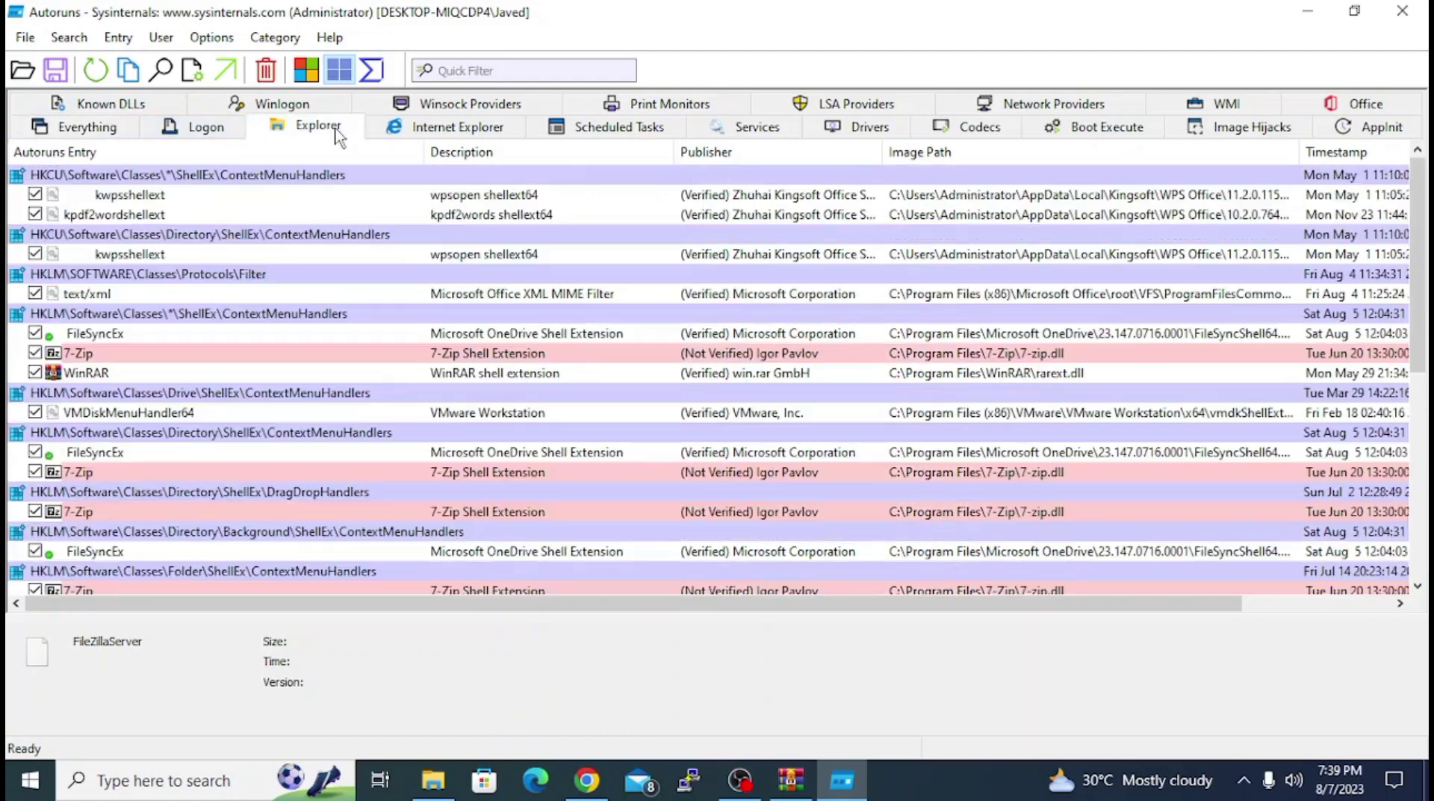
click(437, 136)
click(608, 128)
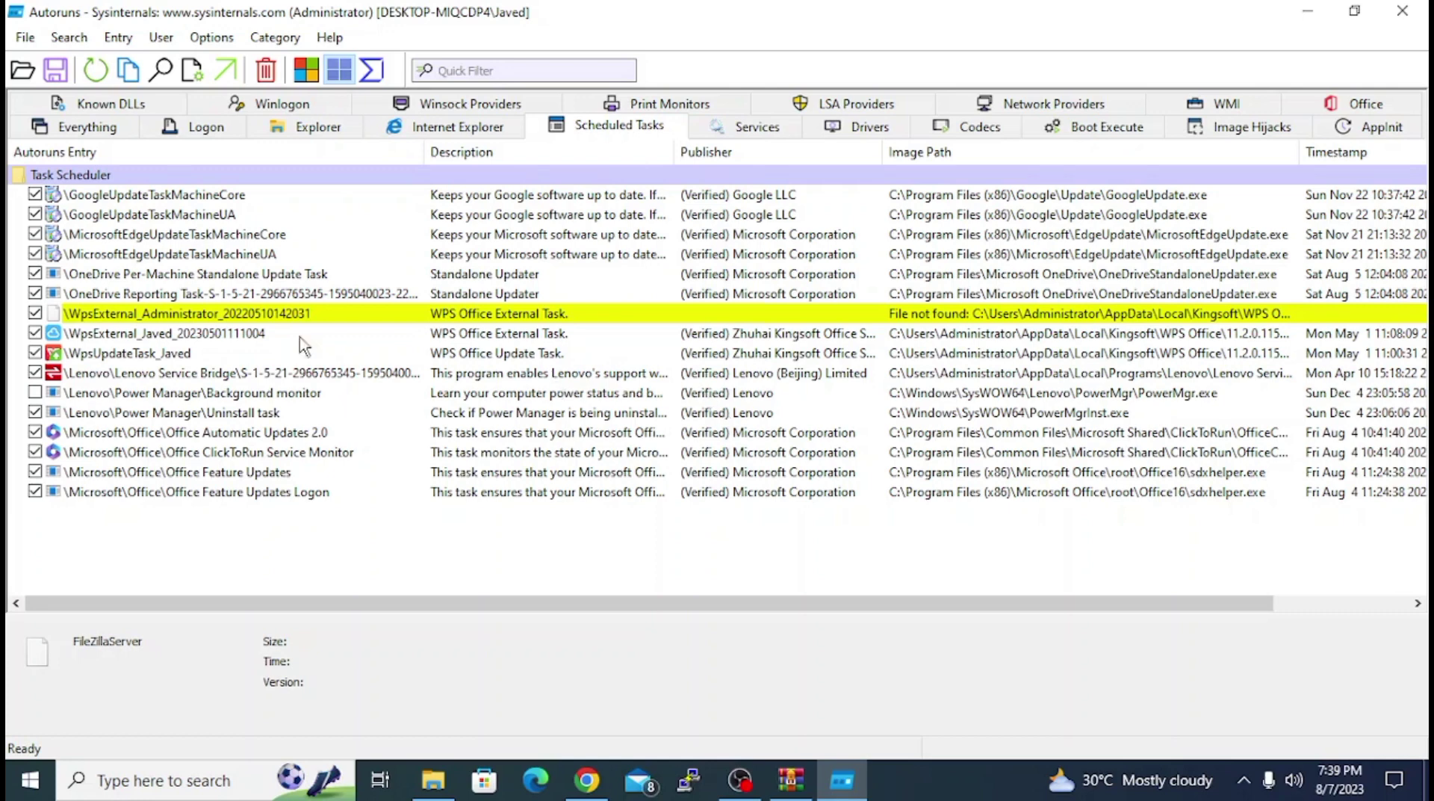
click(113, 129)
scroll(529, 222, up, 15)
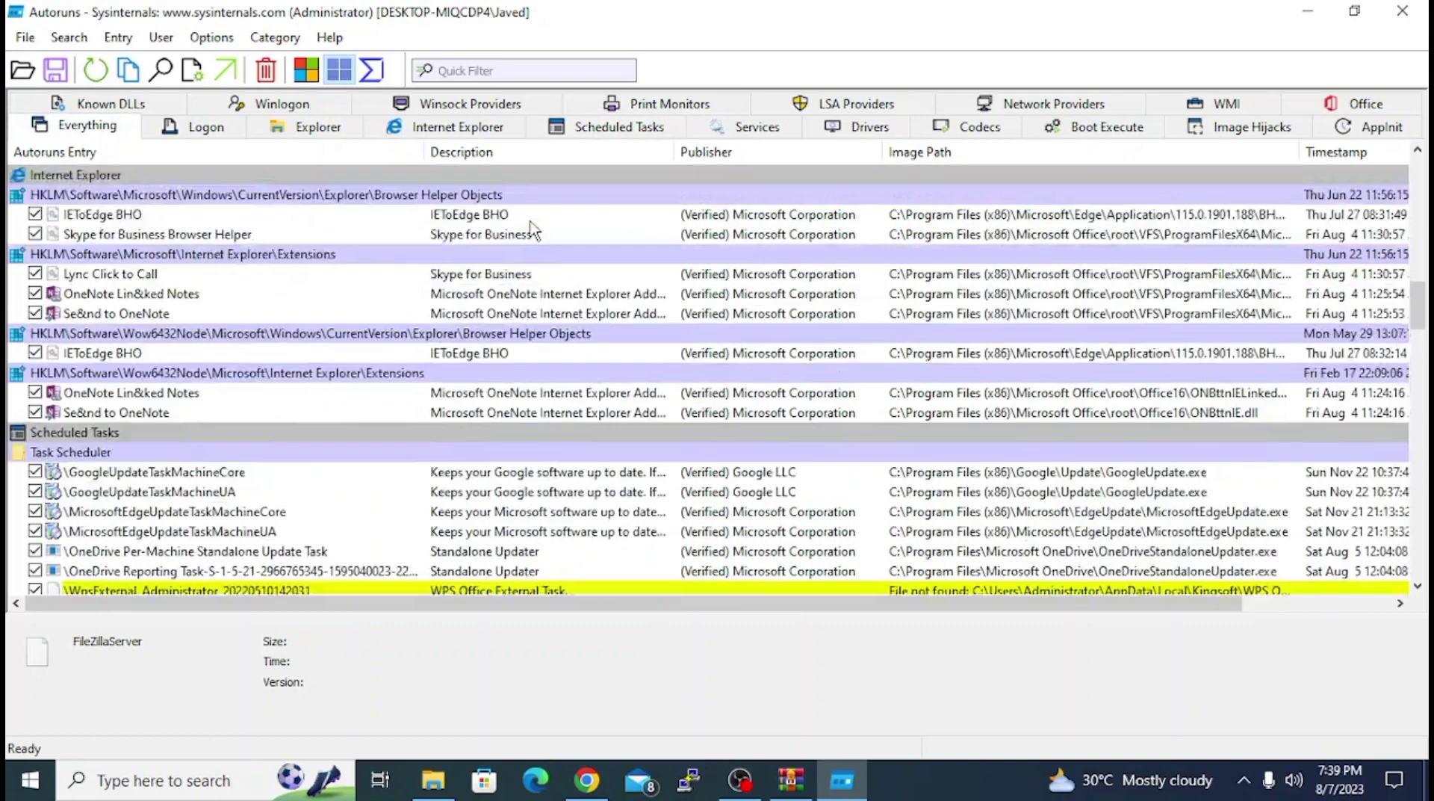